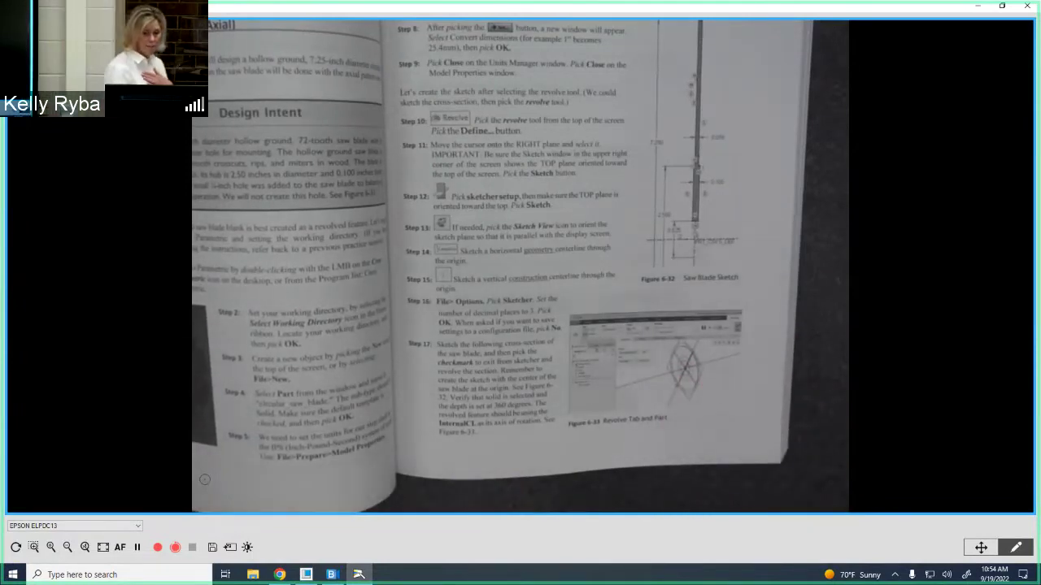
Switch to the saw blade part in Creo Parametric and review the textbook's instructions for sketching the tooth cut.
left_click(976, 6)
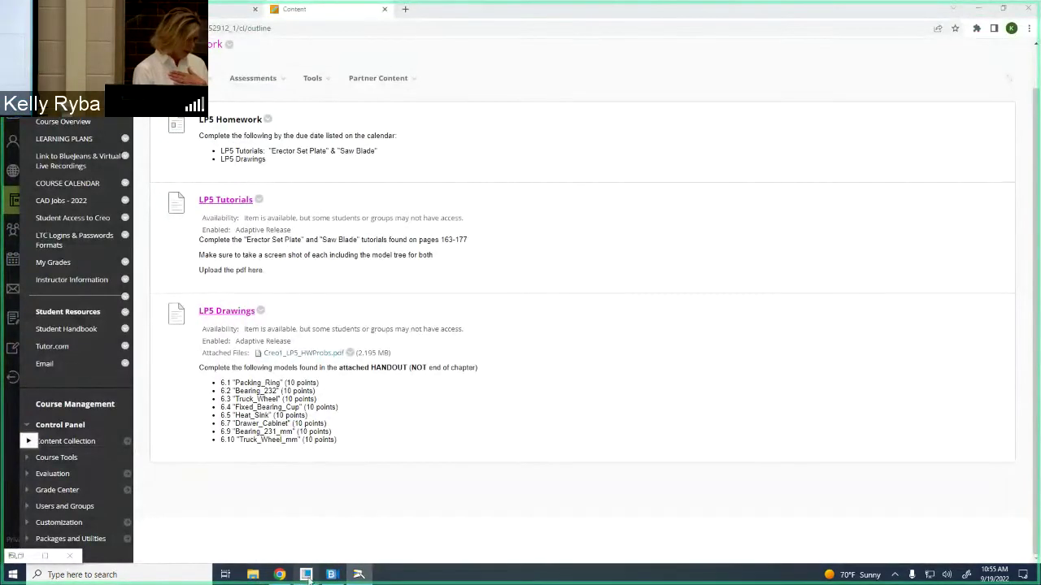
left_click(305, 575)
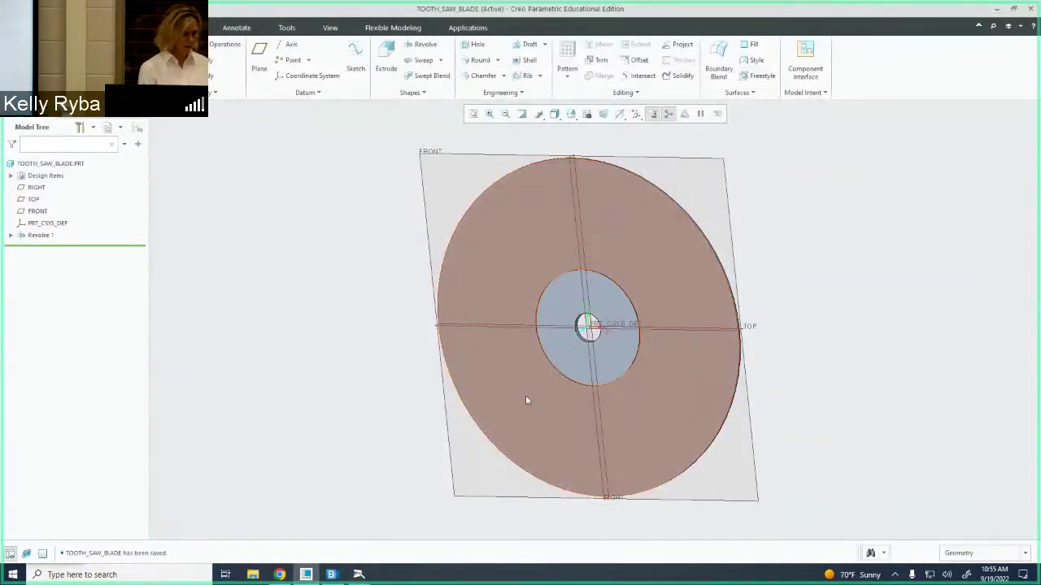
mouse_move(450, 344)
middle_mouse_down()
mouse_move(471, 318)
mouse_move(432, 337)
mouse_move(431, 366)
mouse_move(383, 353)
mouse_move(449, 335)
middle_mouse_up()
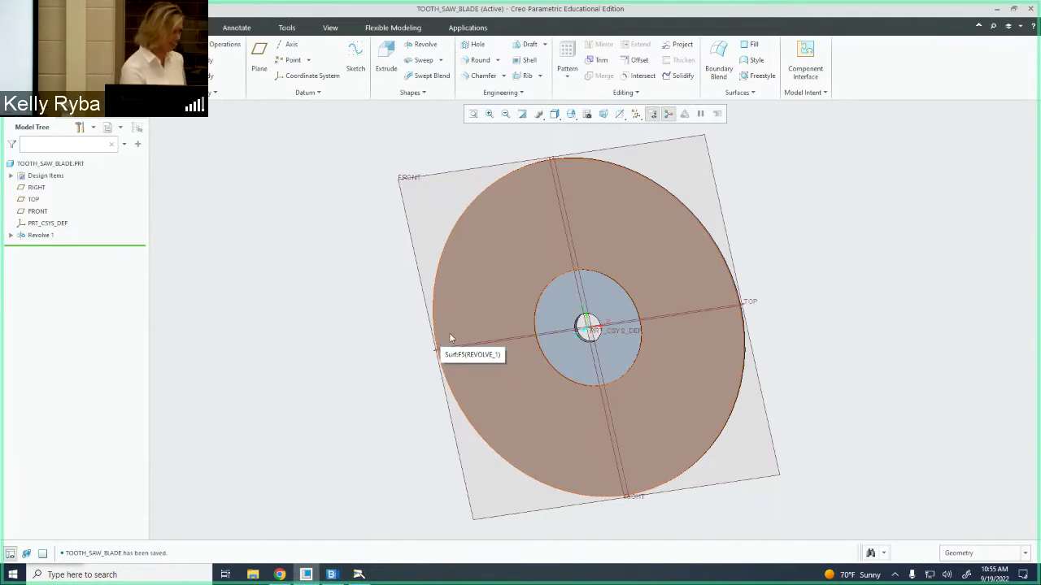
left_click(352, 578)
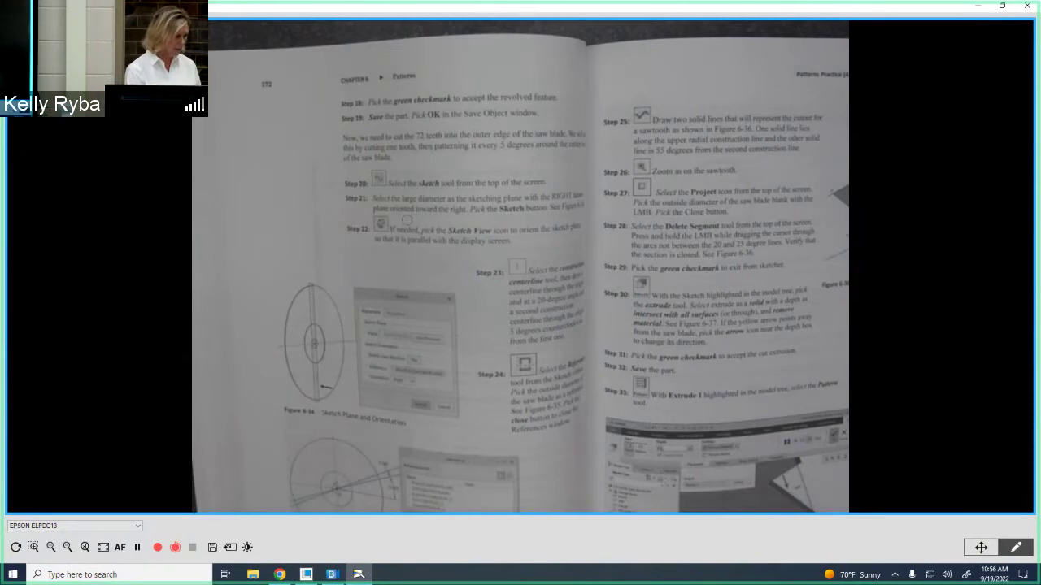
left_click(978, 6)
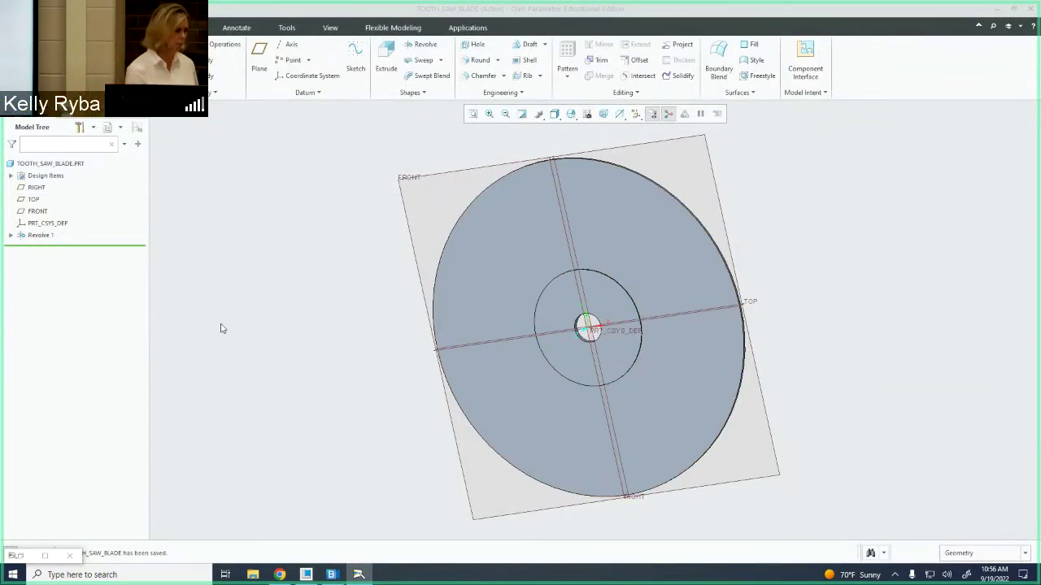
Start a sketch on the blade's large flat face with the default orientation reference, and orient the sketch plane parallel to the screen.
left_click(359, 57)
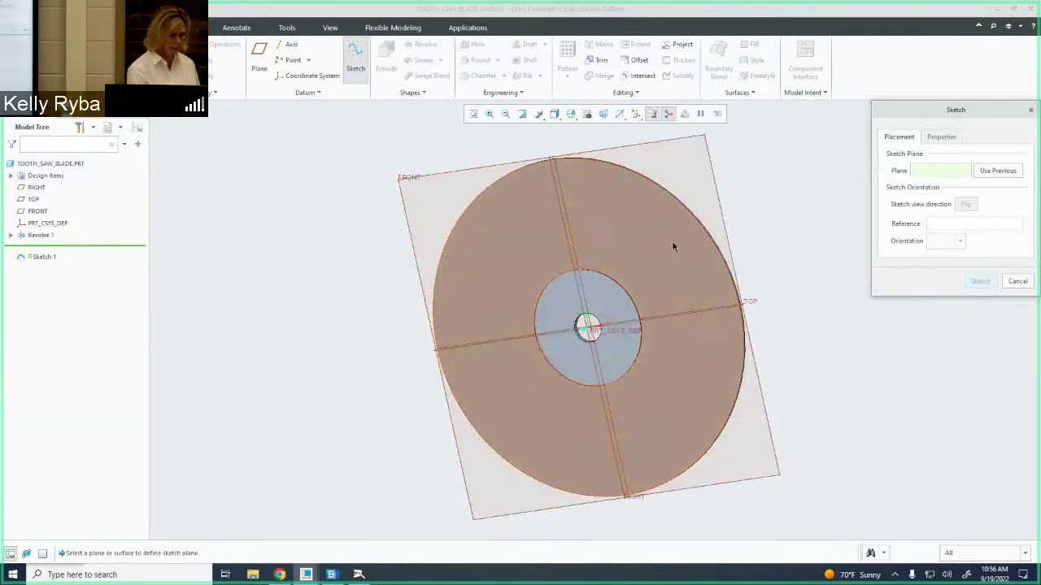
left_click(673, 247)
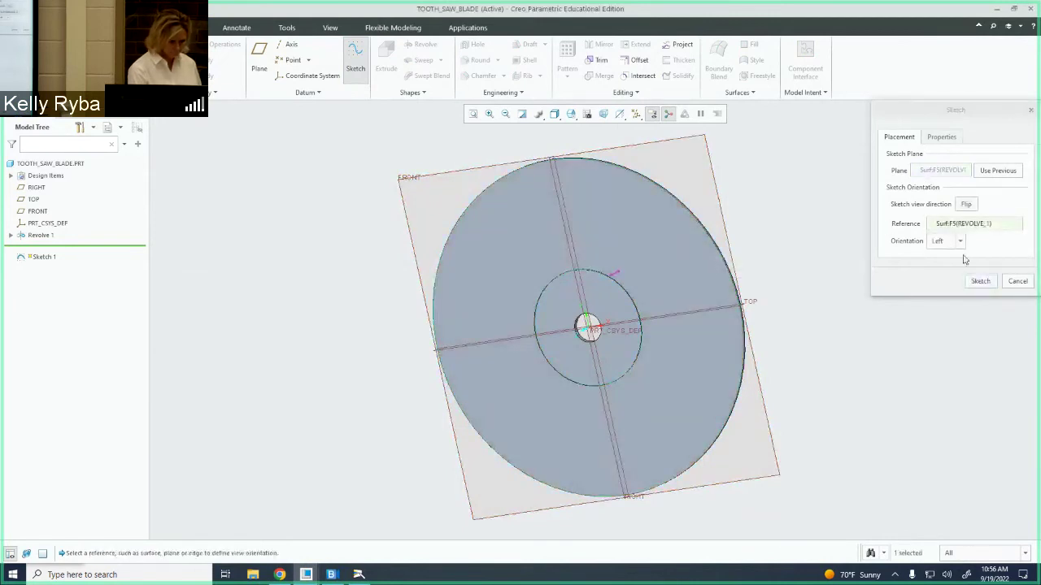
left_click(980, 281)
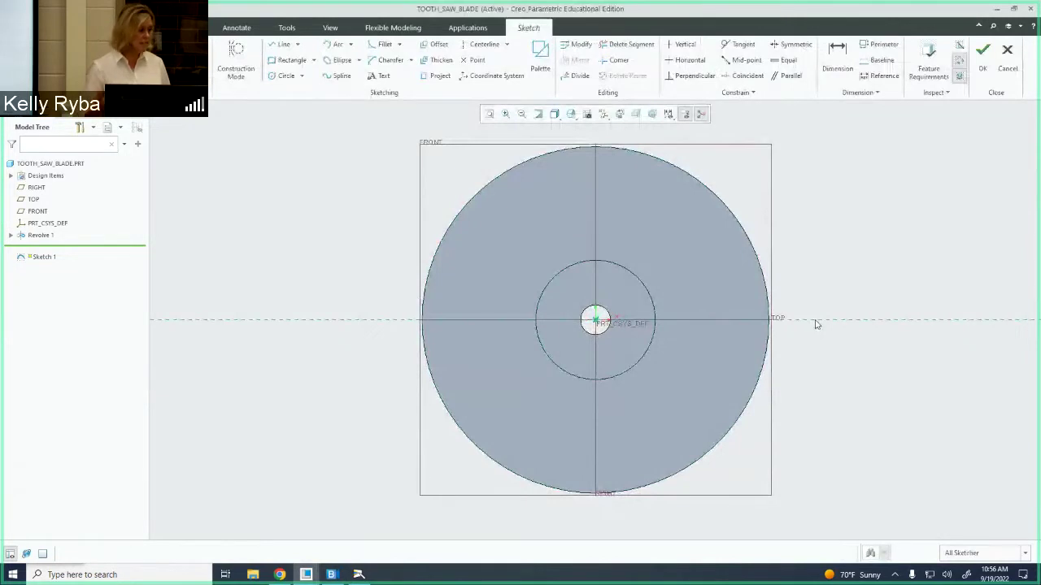
left_click(619, 115)
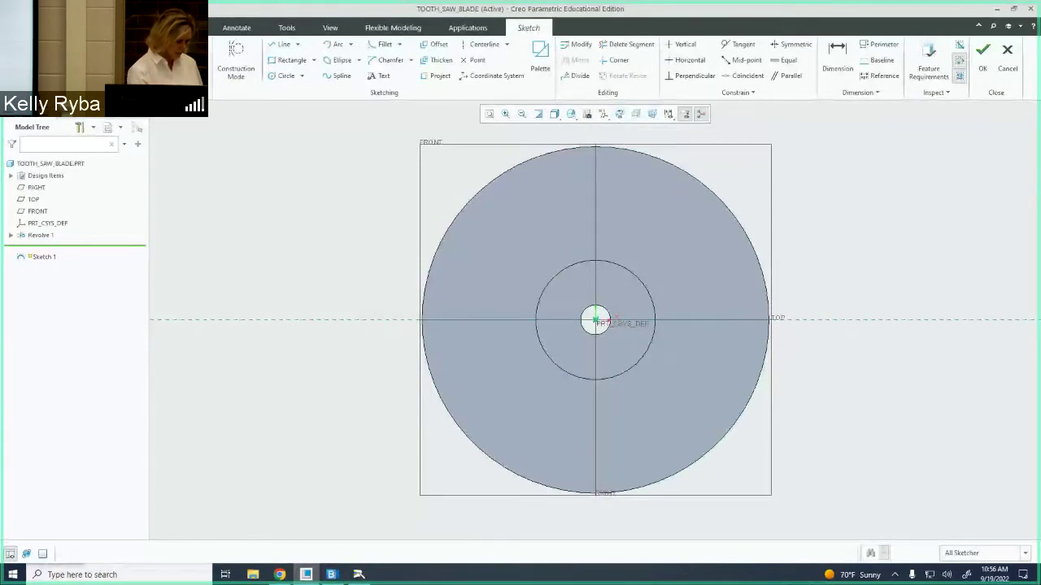
Sketch a construction centerline through the origin, rising to the right, and set its angle from the TOP plane to 20 degrees.
scroll(732, 295, "down", 2)
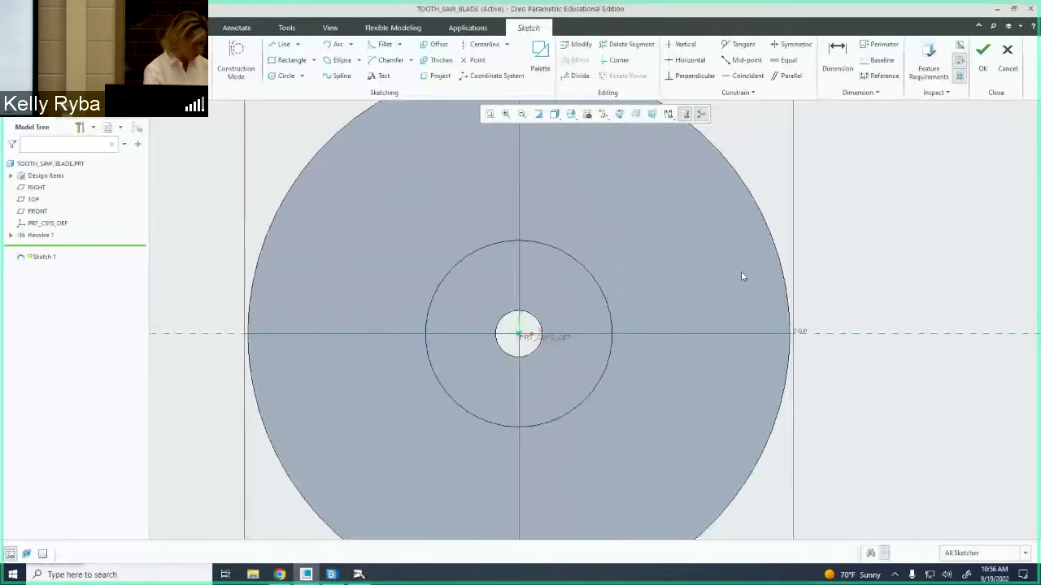
mouse_move(740, 273)
middle_mouse_down()
mouse_move(641, 333)
mouse_move(662, 318)
mouse_move(674, 325)
middle_mouse_up()
scroll(675, 326, "down", 2)
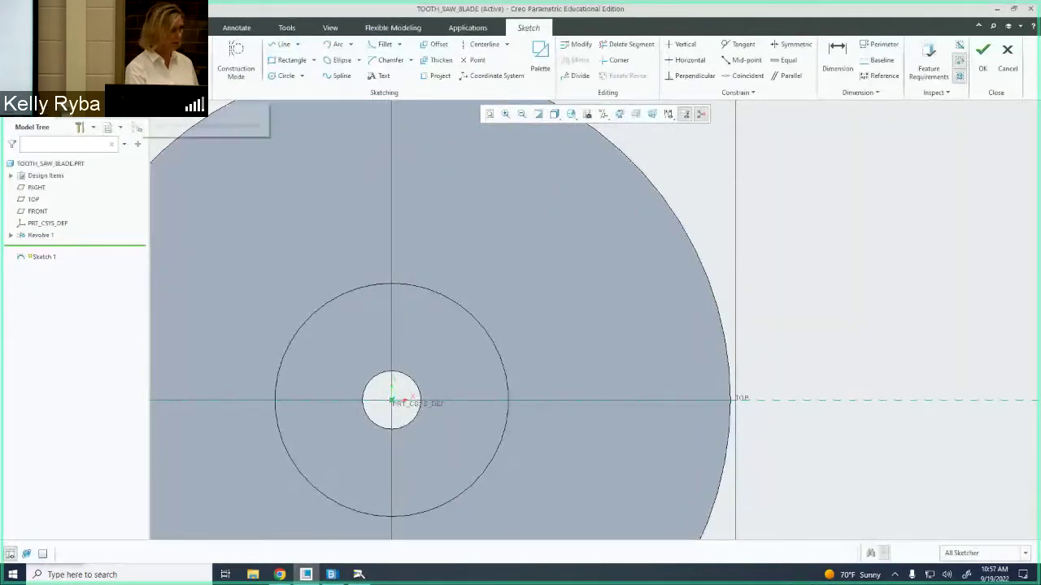
left_click(485, 45)
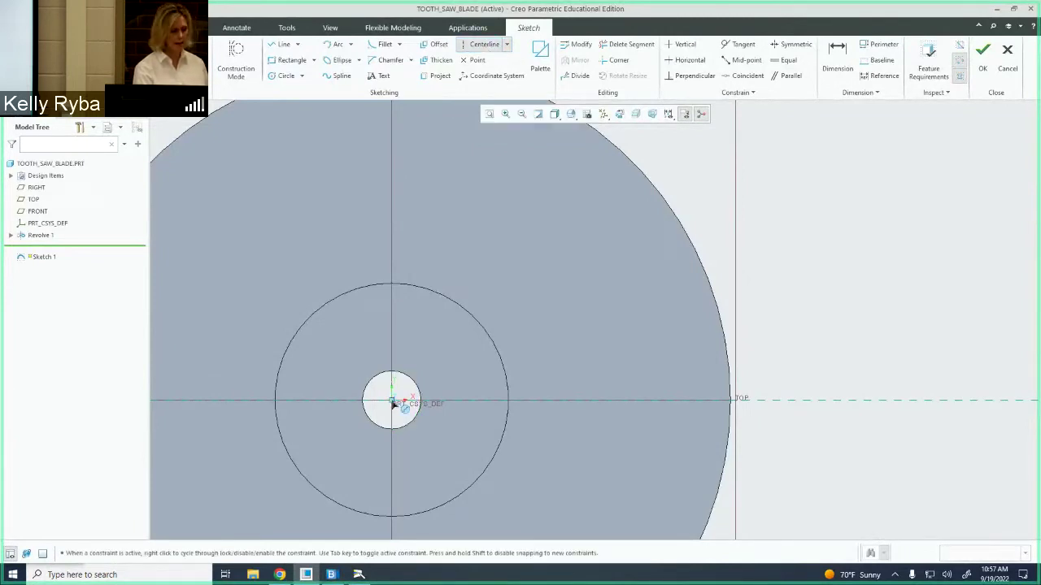
left_click(392, 401)
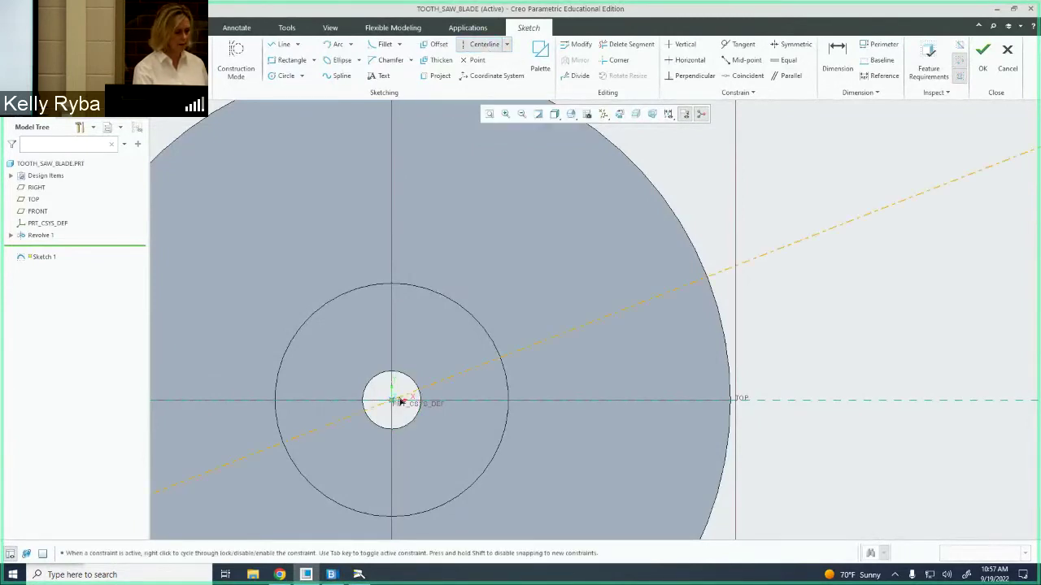
left_click(636, 314)
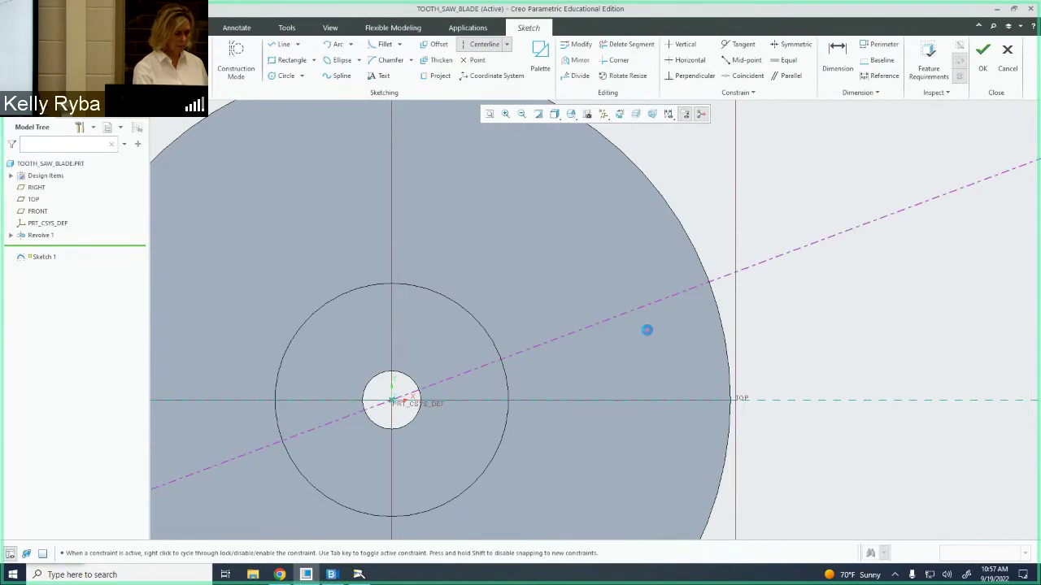
middle_click(648, 335)
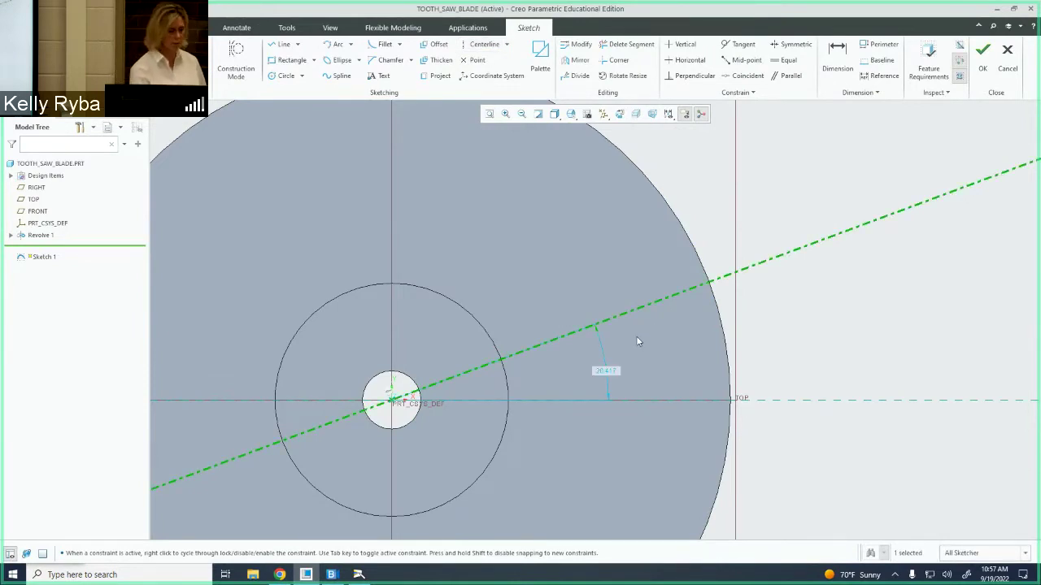
double_click(608, 369)
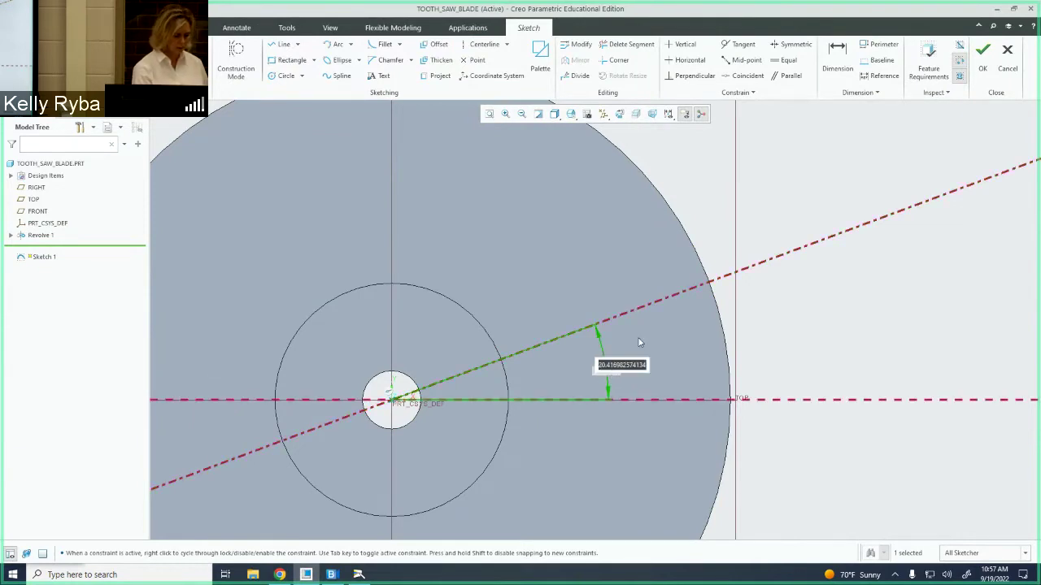
type("20")
key("Return")
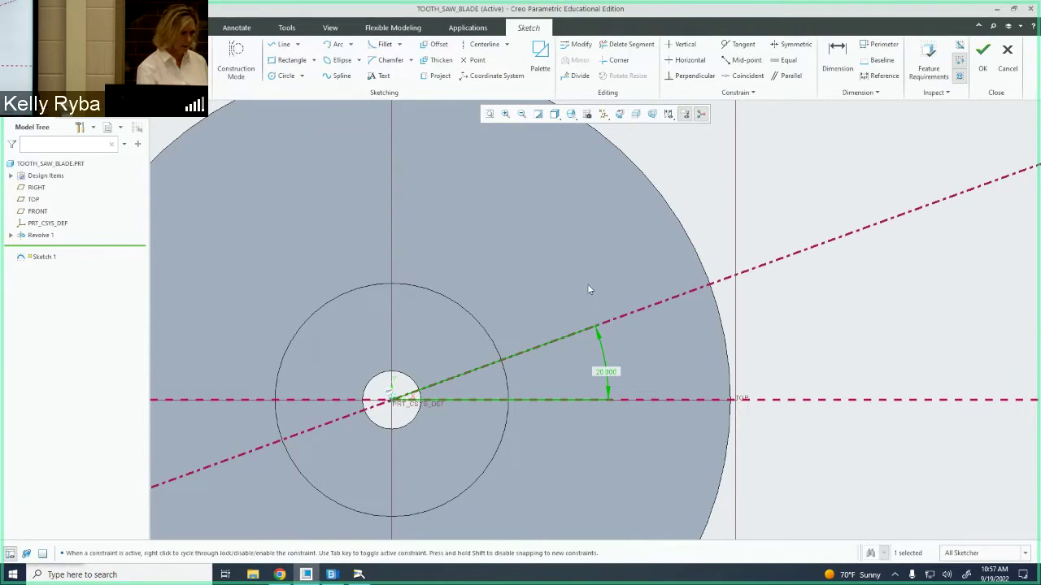
left_click(555, 281)
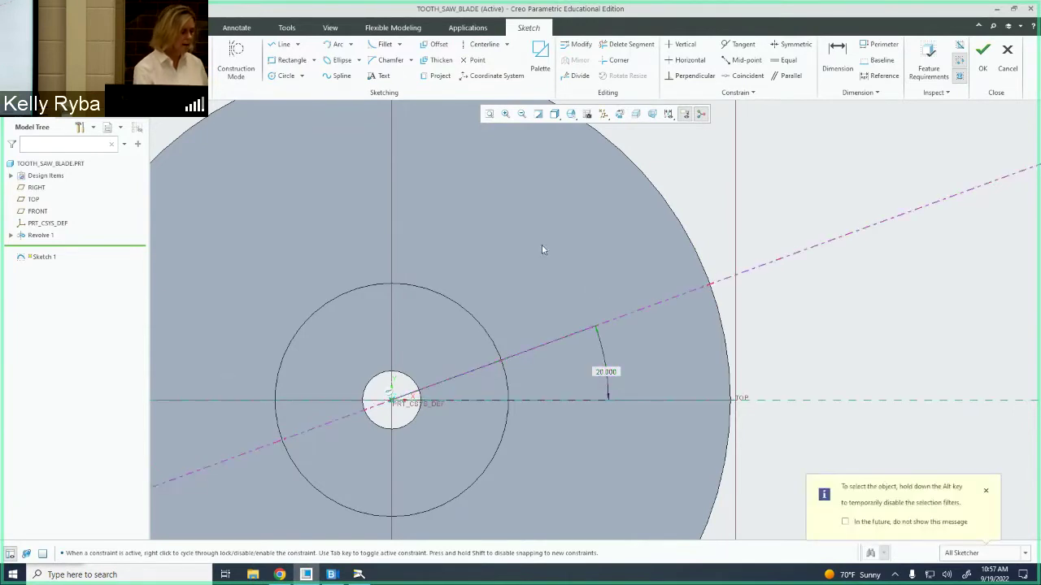
Sketch a second construction centerline through the origin above the first and dimension the angle between them as 5 degrees.
left_click(484, 45)
left_click(391, 400)
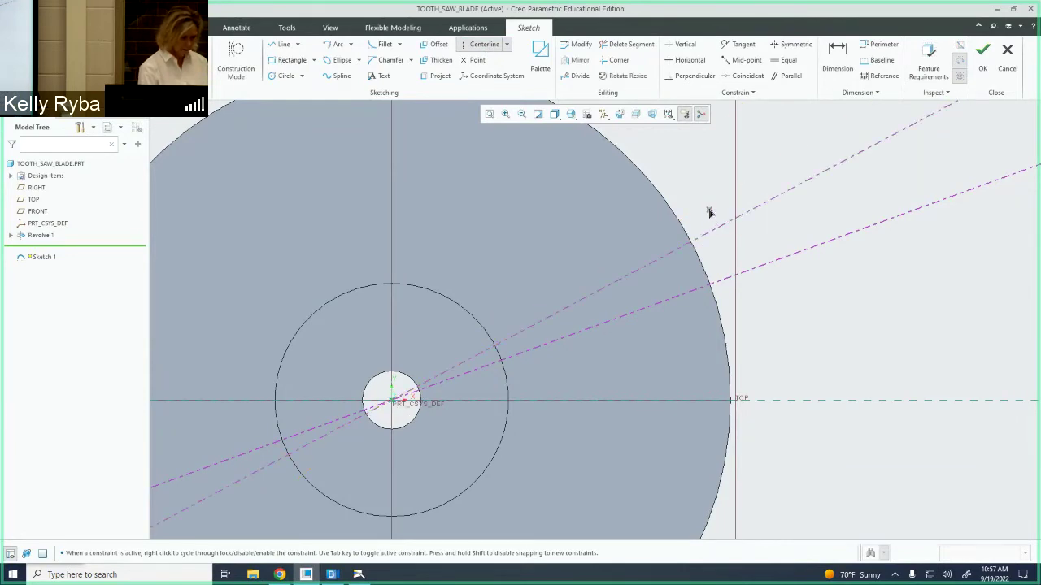
left_click(708, 213)
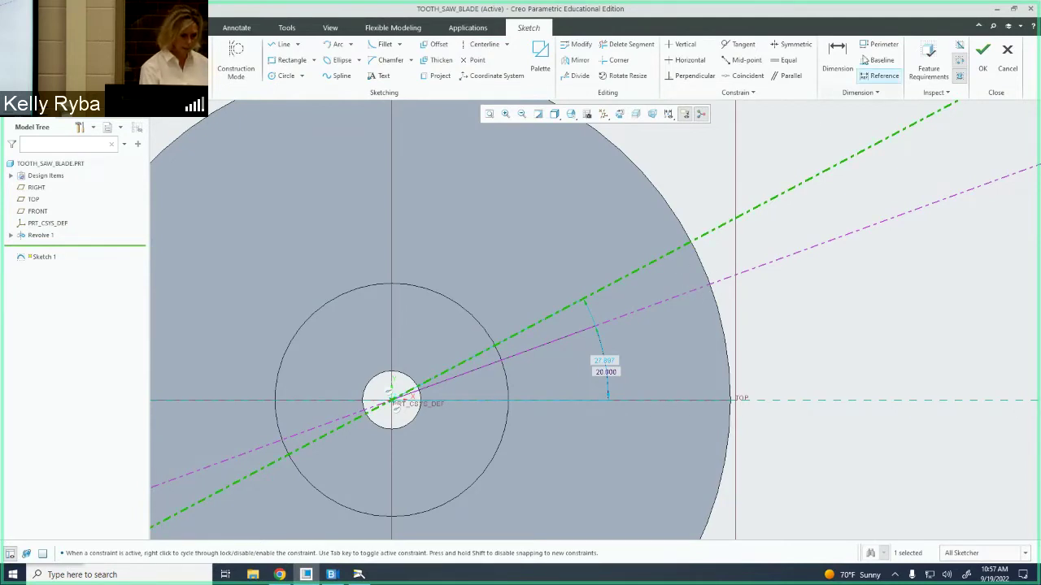
left_click(838, 58)
left_click(776, 199)
left_click(800, 257)
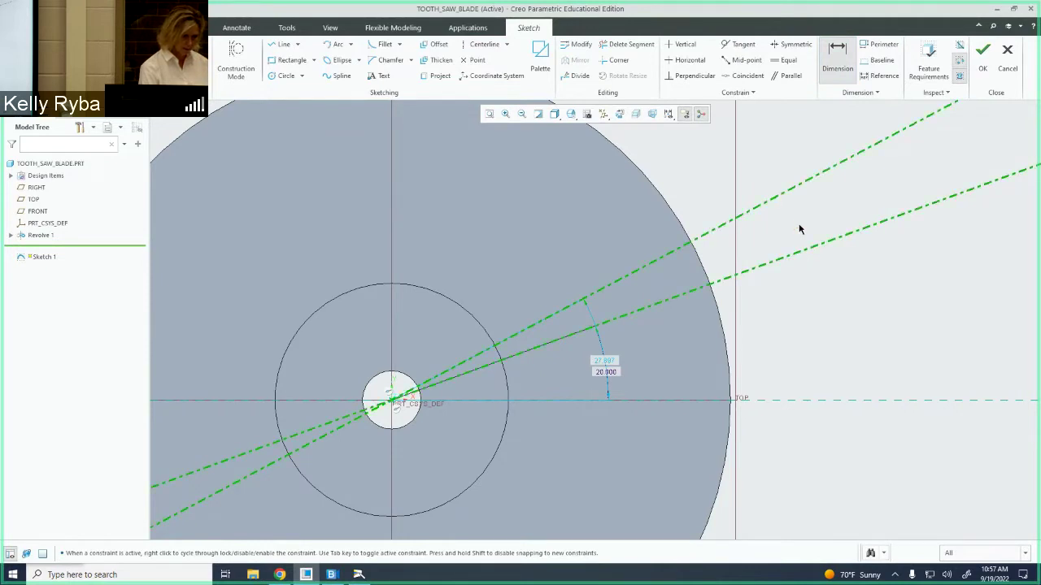
middle_click(798, 214)
type("5")
key("Return")
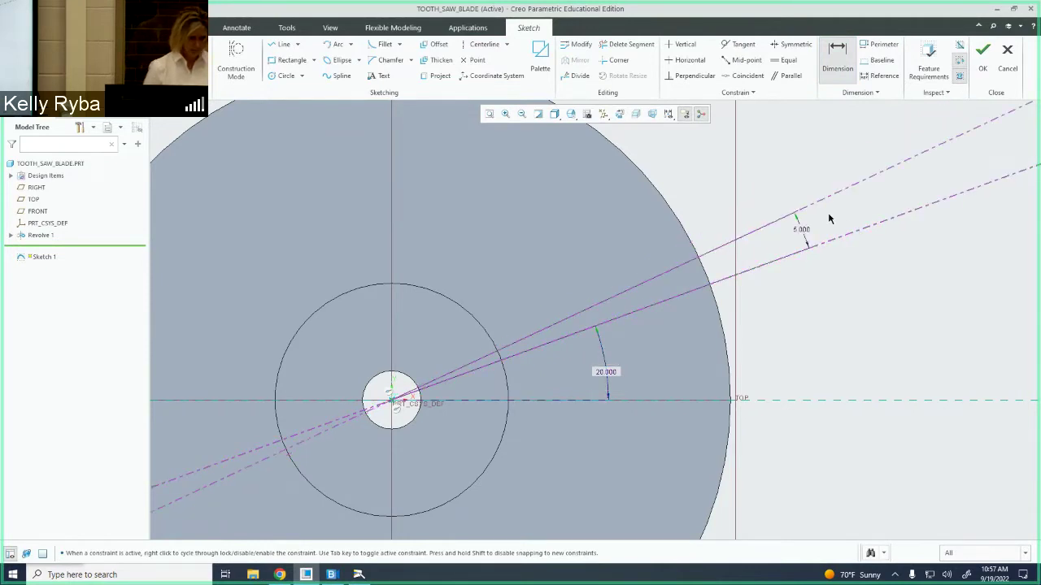
middle_click(788, 169)
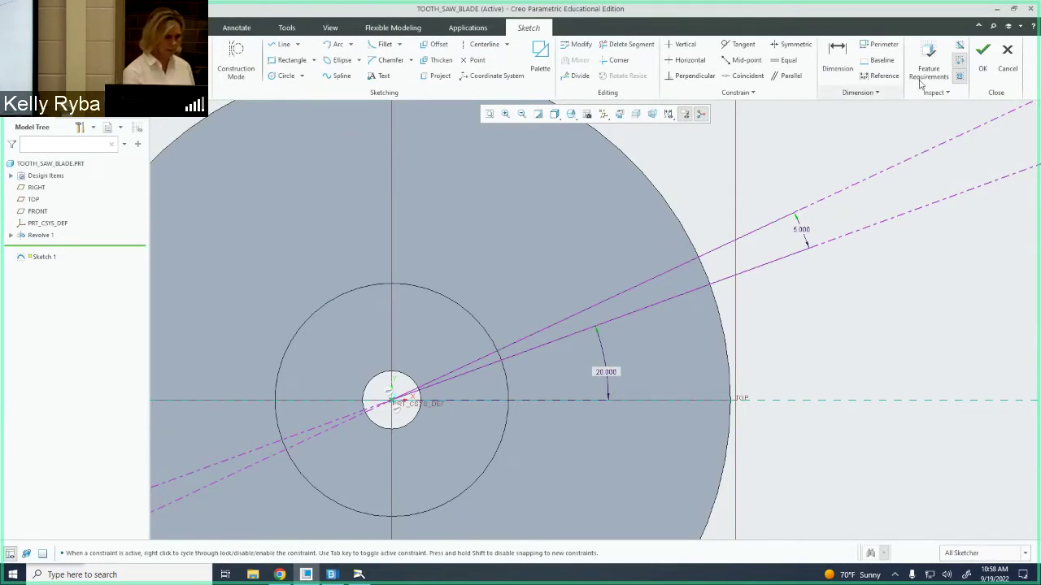
Check the textbook's reference instructions and add the blade's outer diameter surface as a sketch reference.
left_click(360, 575)
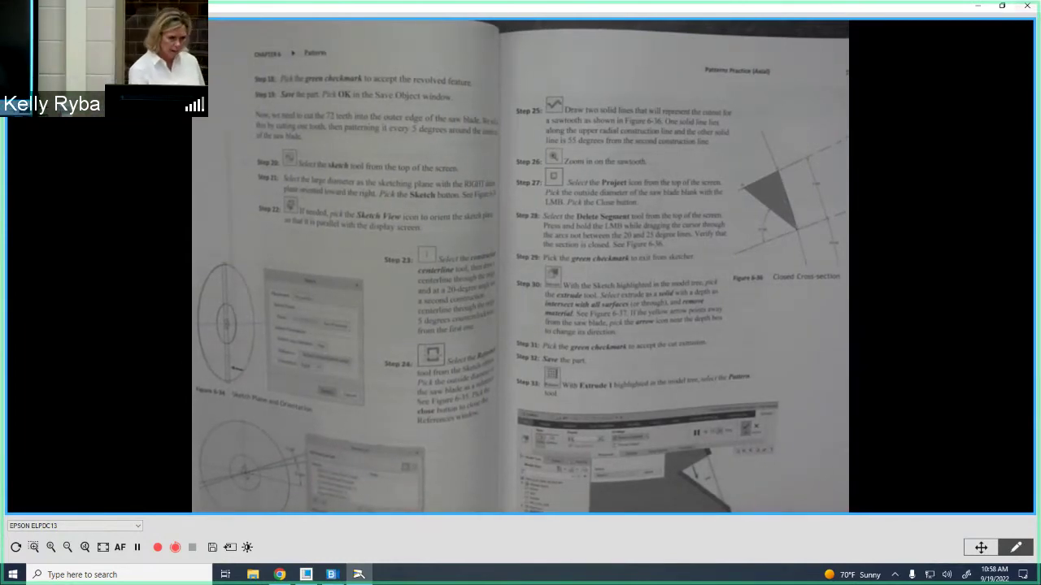
left_click(980, 8)
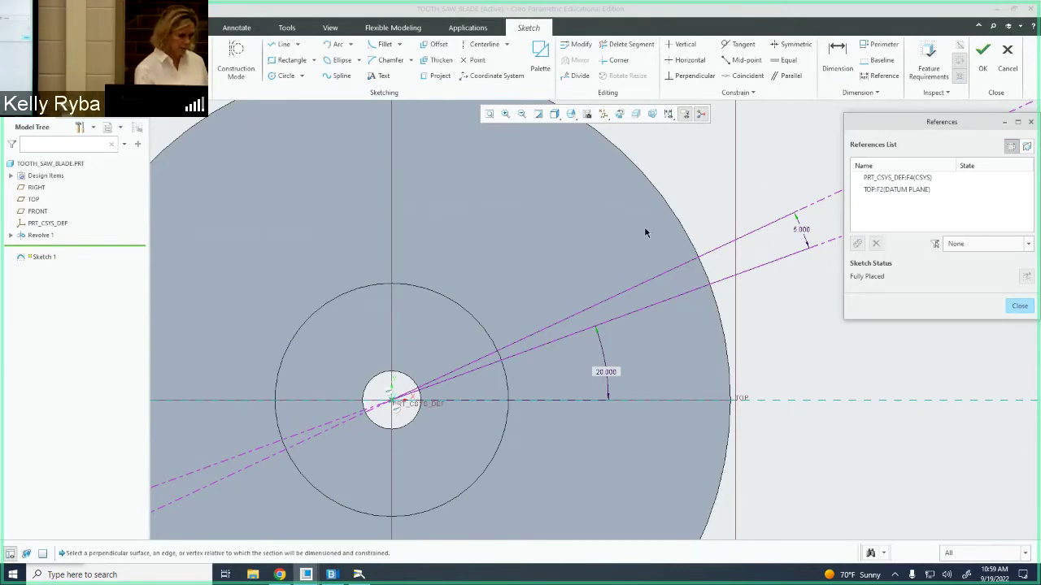
left_click(679, 224)
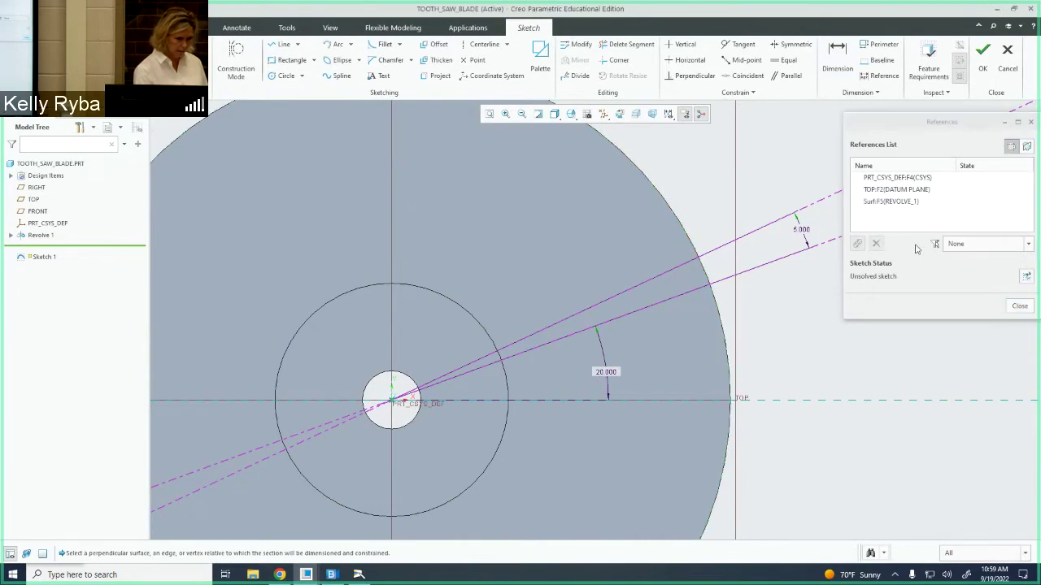
left_click(1020, 306)
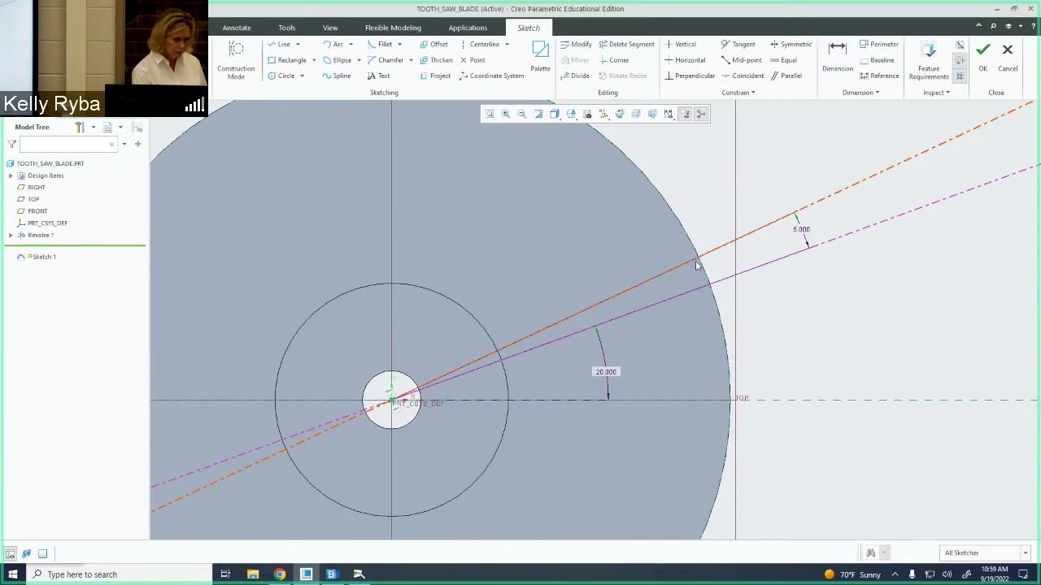
Sketch two connected lines about 50 degrees apart, from the blade edge inward along the upper centerline, then out to the lower centerline's edge intersection.
scroll(687, 282, "up", 3)
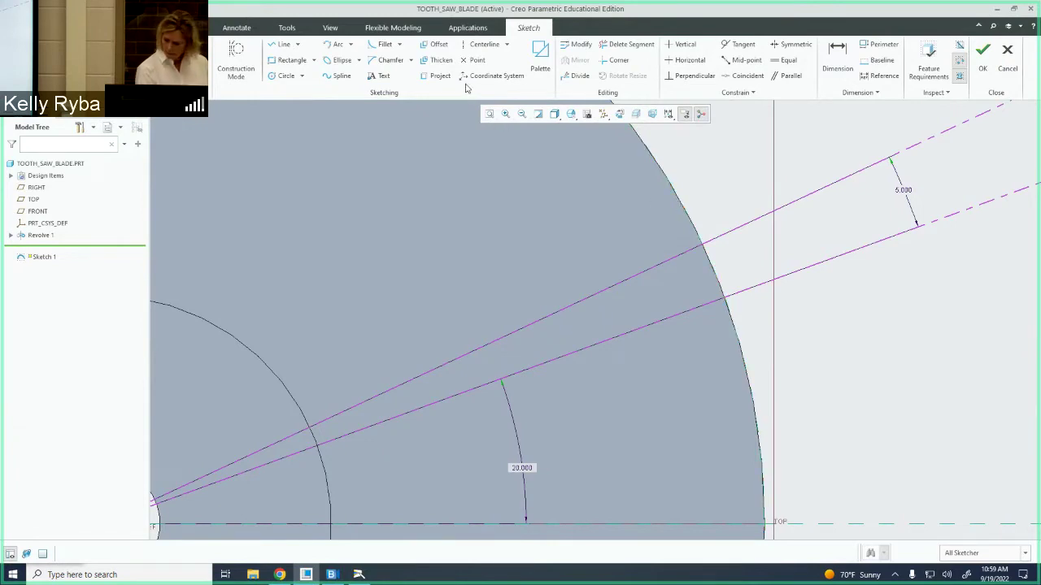
left_click(235, 61)
left_click(277, 45)
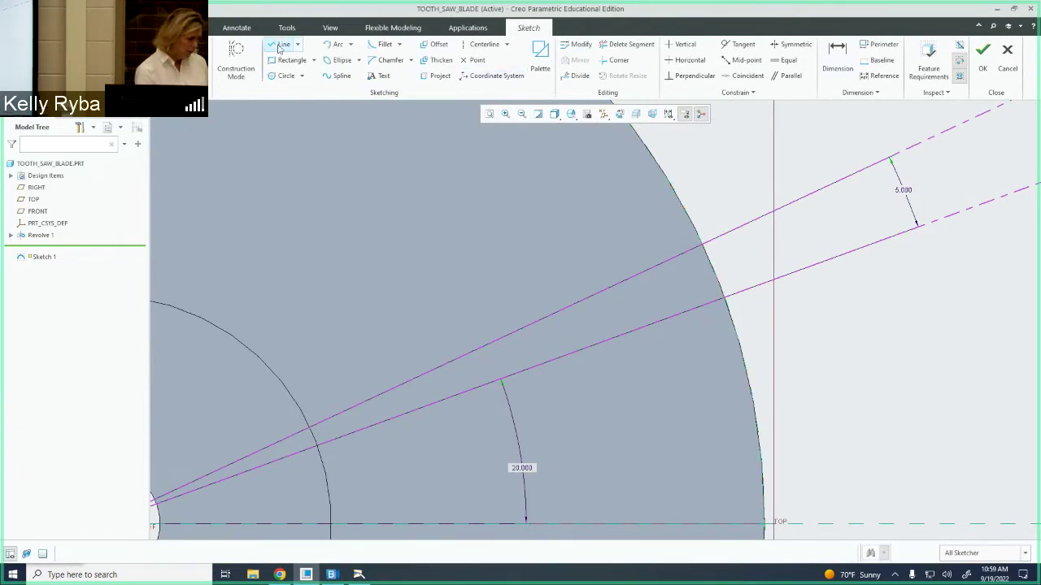
left_click(704, 247)
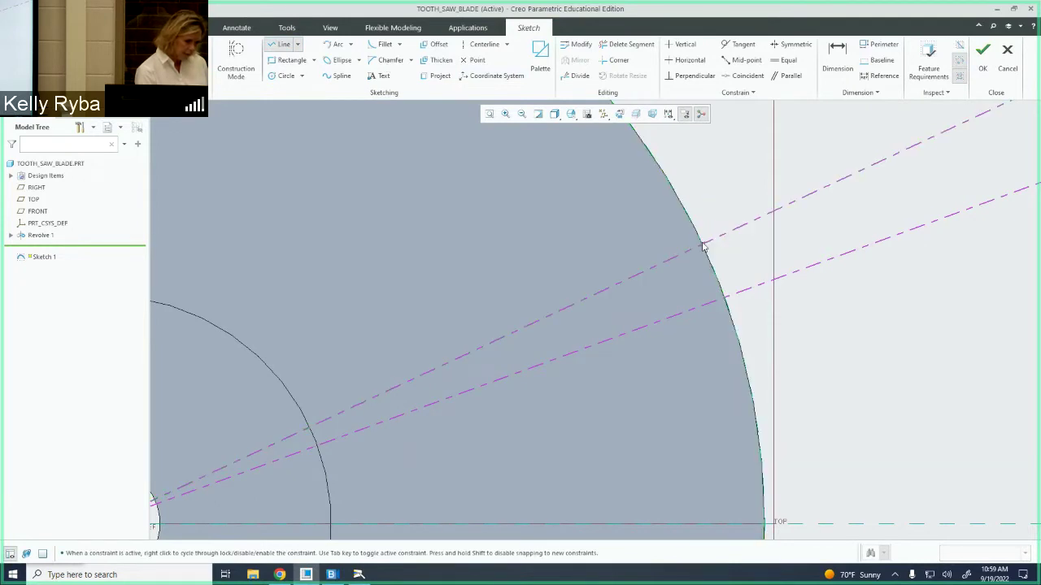
left_click(658, 265)
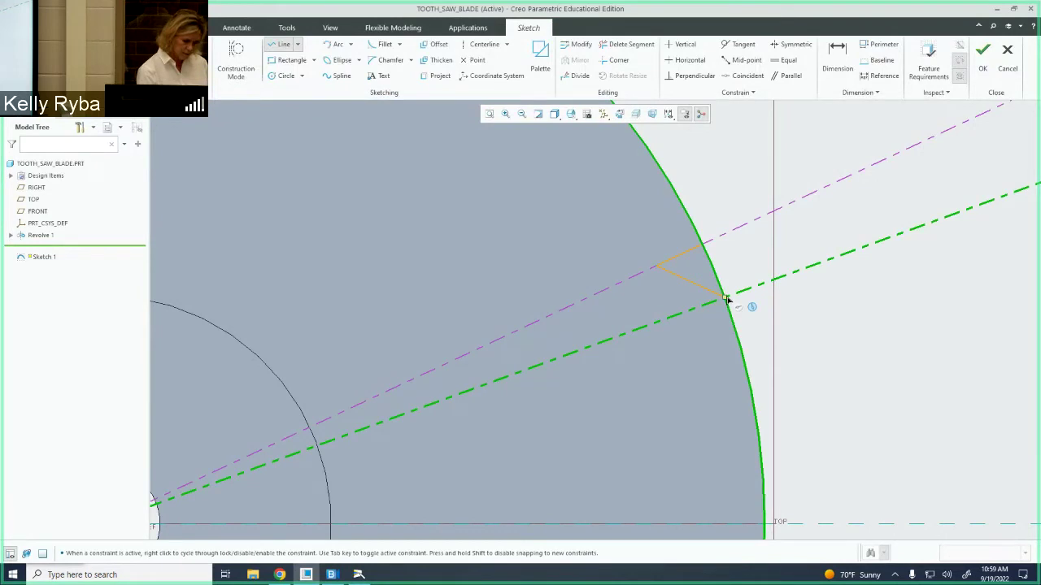
scroll(727, 299, "up", 3)
left_click(722, 299)
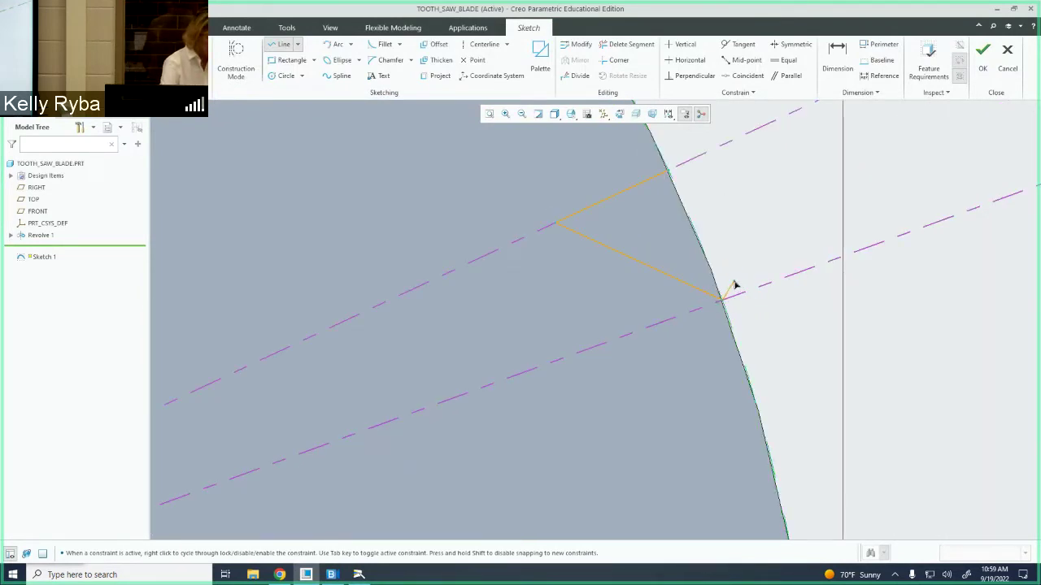
middle_click(700, 227)
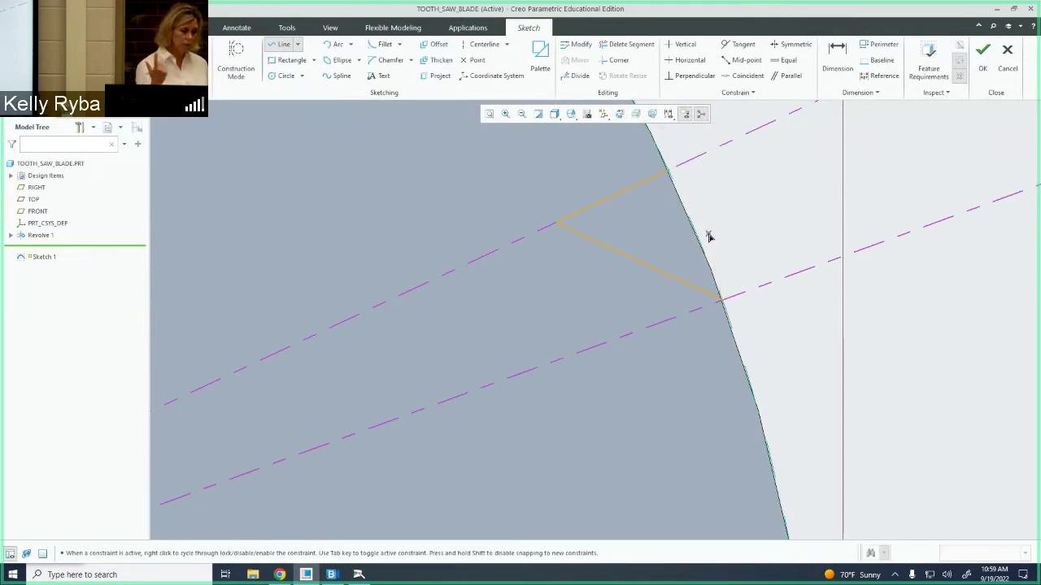
Project the blade's outer diameter edge into the tooth sketch as a single edge.
left_click(440, 78)
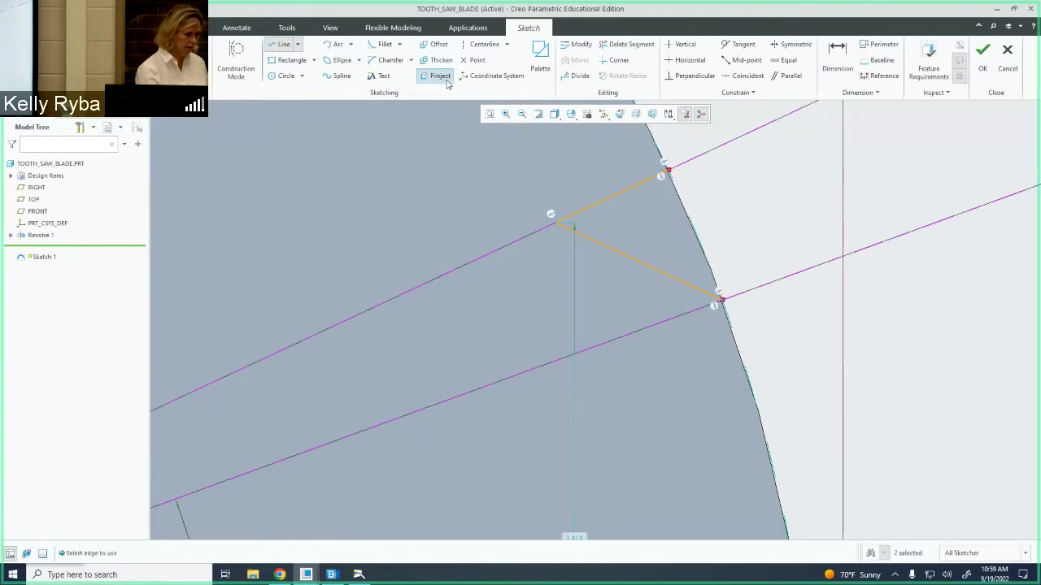
left_click(654, 142)
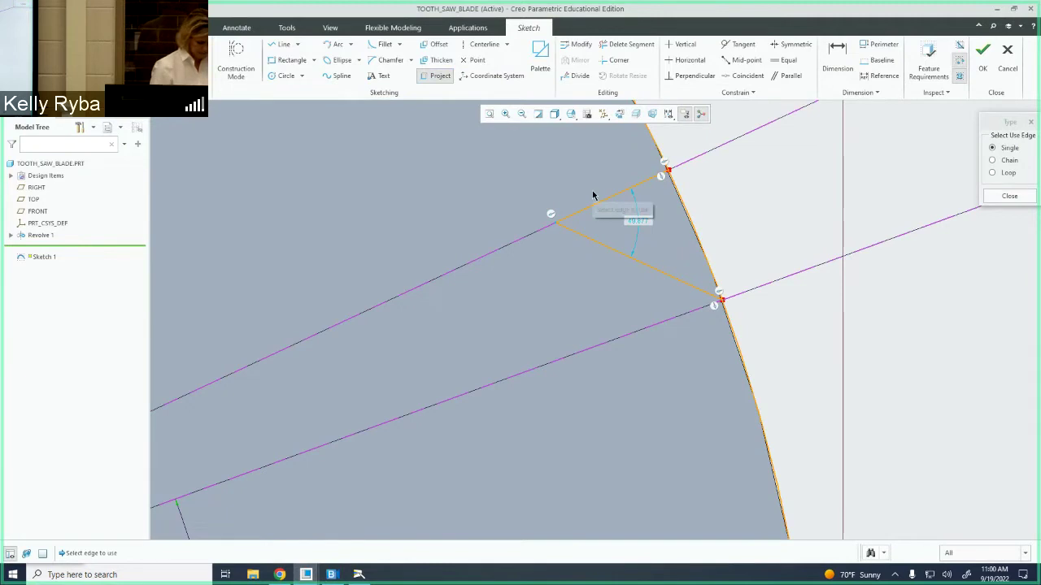
Trim the projected outer edge with Delete Segment, keeping only the arc between the two tooth lines to close the profile.
middle_click(765, 236)
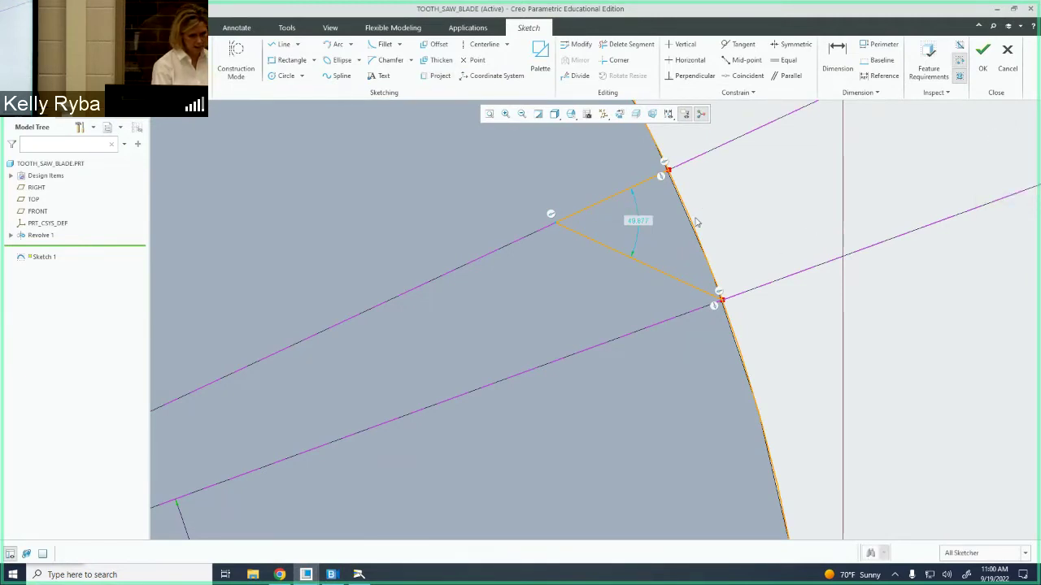
scroll(735, 239, "up", 2)
scroll(720, 271, "down", 3)
scroll(721, 271, "down", 5)
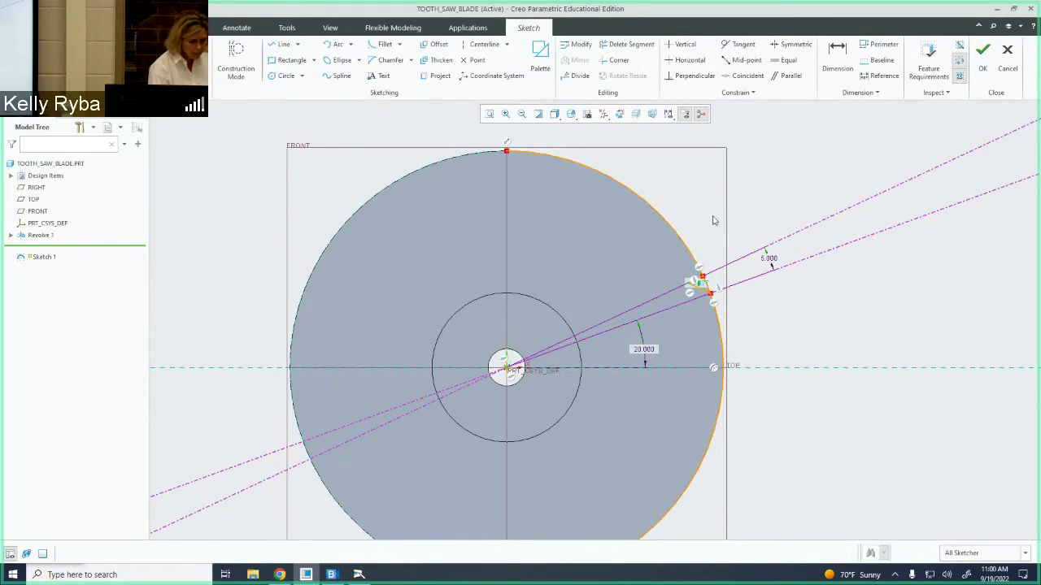
scroll(726, 271, "up", 3)
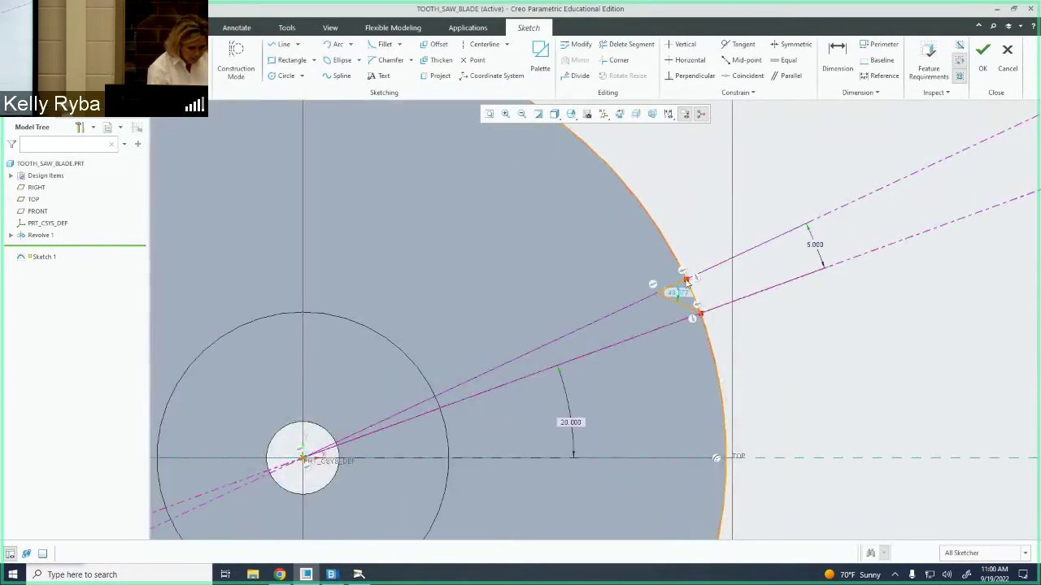
scroll(687, 227, "up", 1)
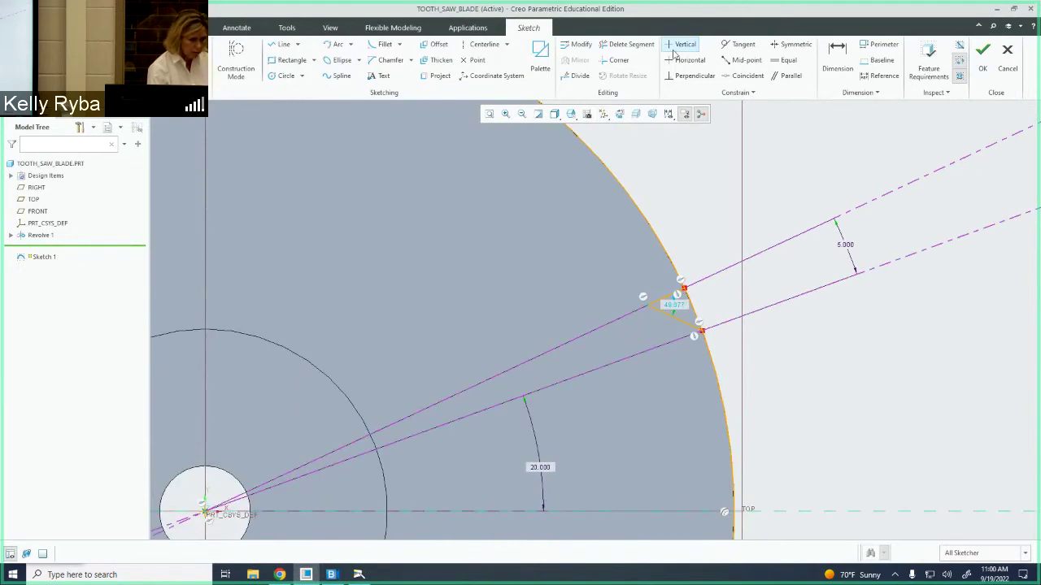
left_click(646, 42)
left_click(621, 217)
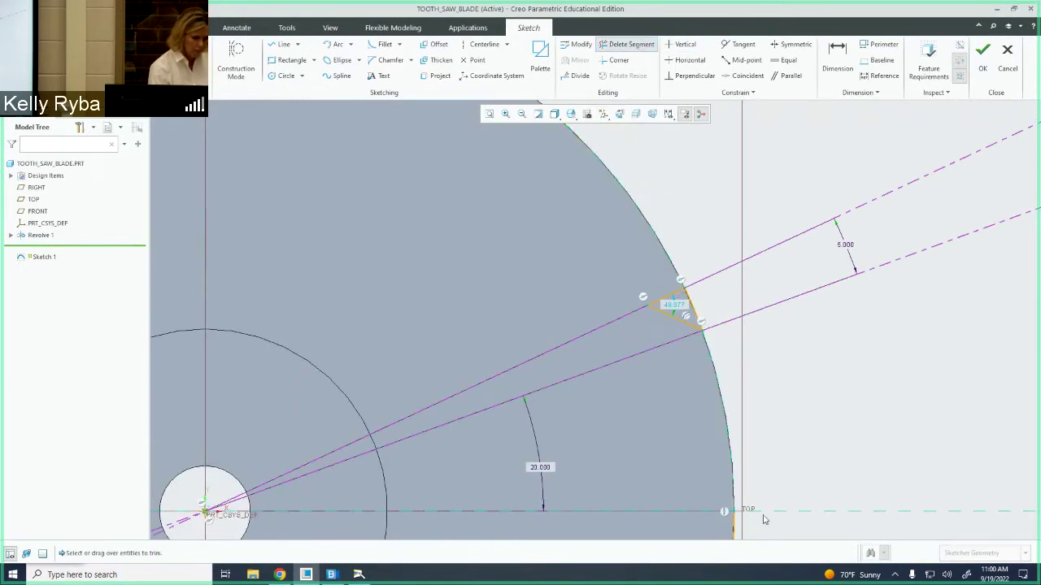
scroll(734, 457, "down", 3)
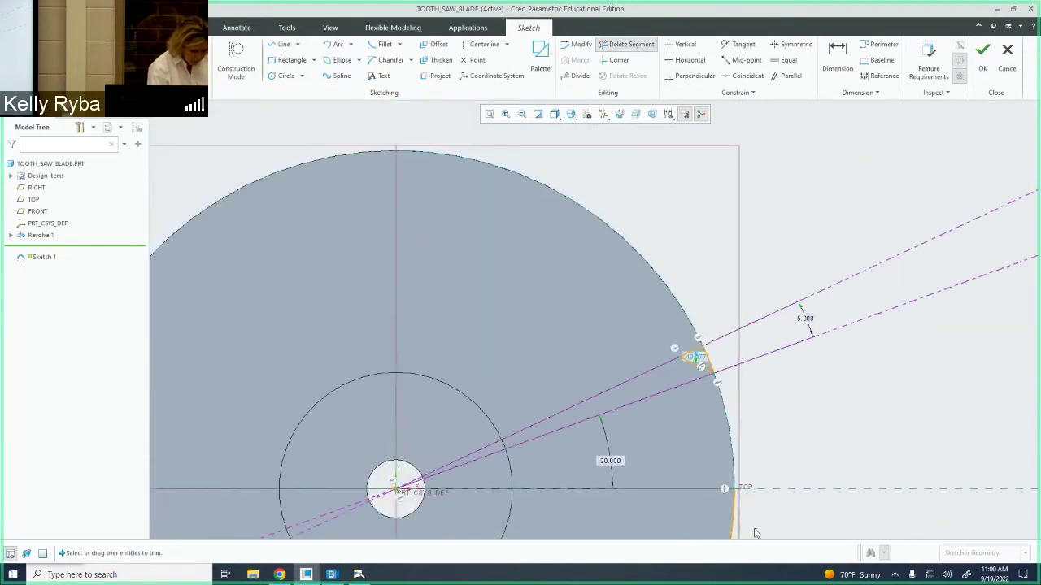
scroll(631, 478, "down", 2)
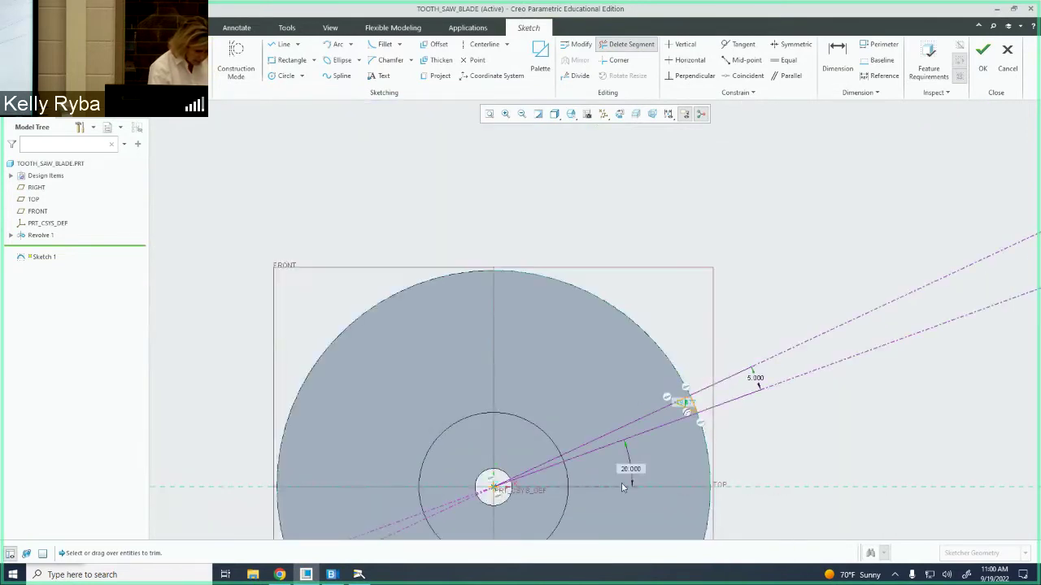
middle_click_drag(639, 472, 657, 297, "shift")
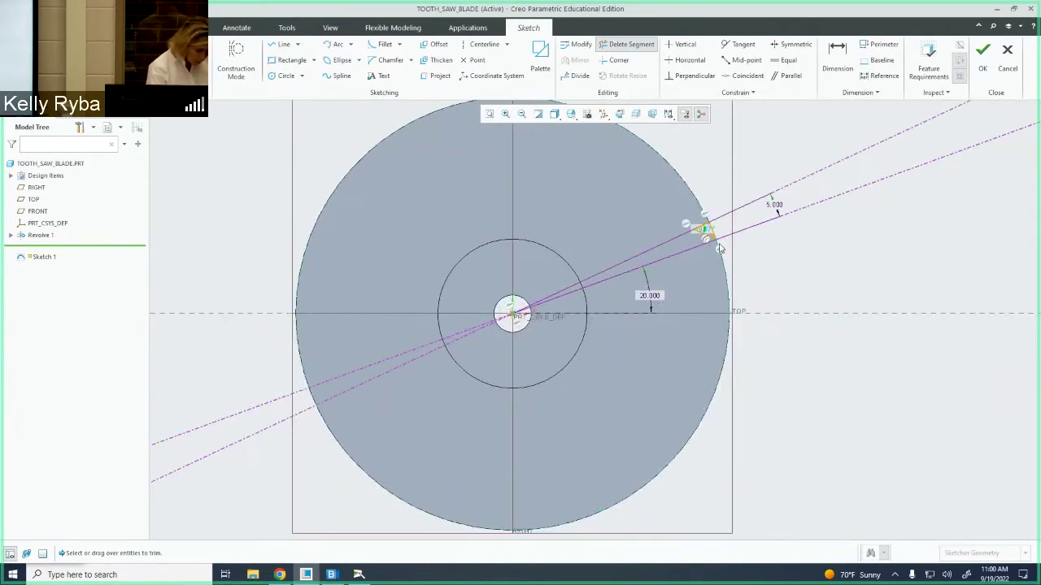
scroll(716, 231, "up", 4)
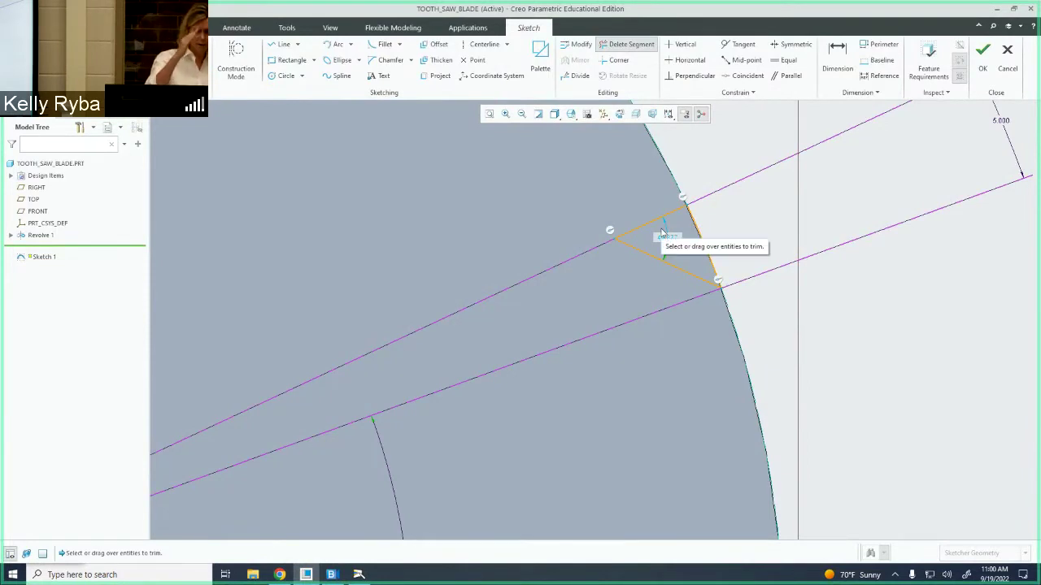
middle_click(734, 148)
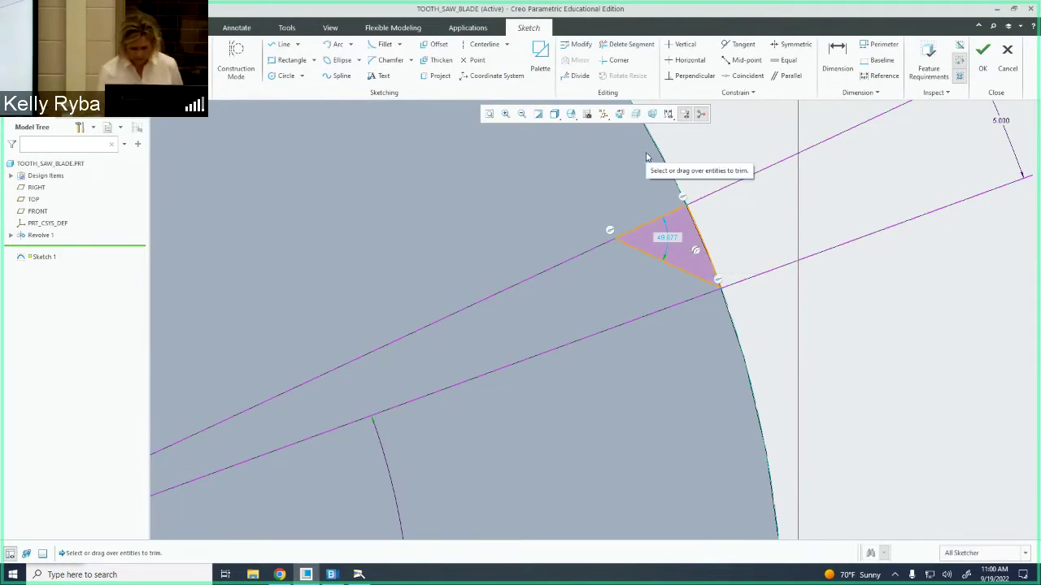
Dimension the angle between the tooth's lower line and the lower centerline as 55 degrees.
left_click(837, 61)
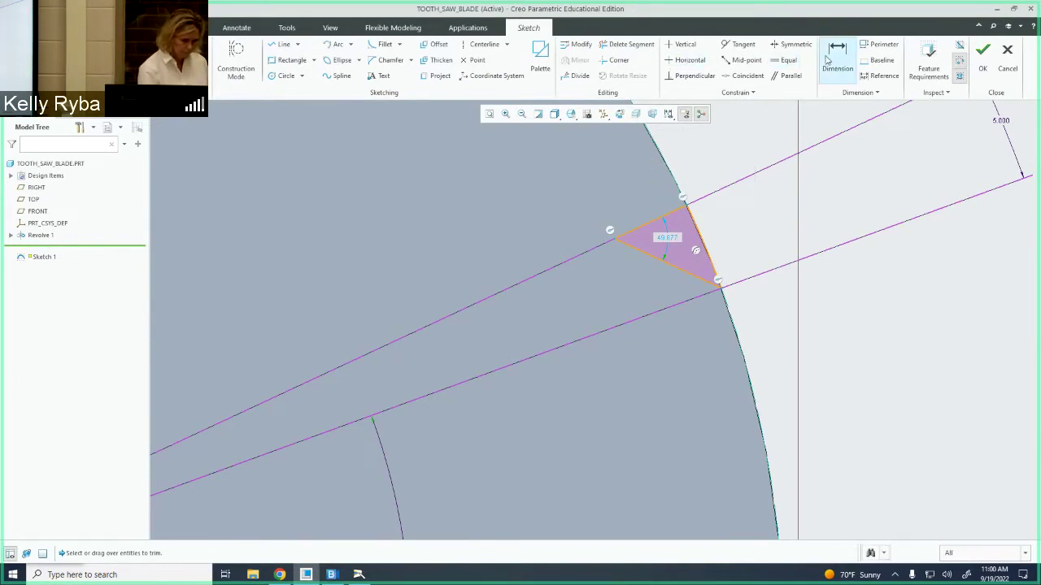
left_click(691, 274)
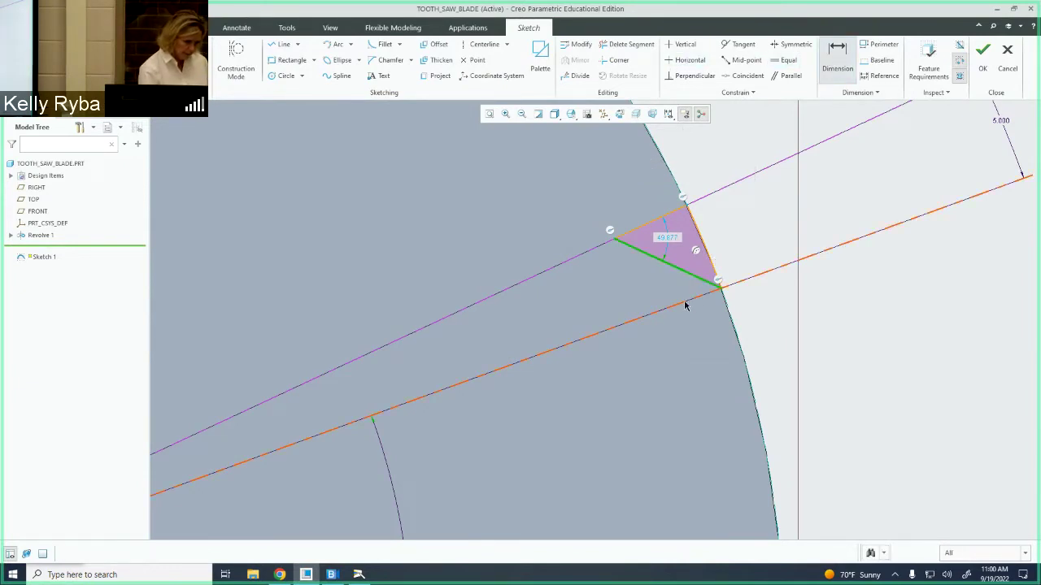
left_click(685, 302)
middle_click(642, 296)
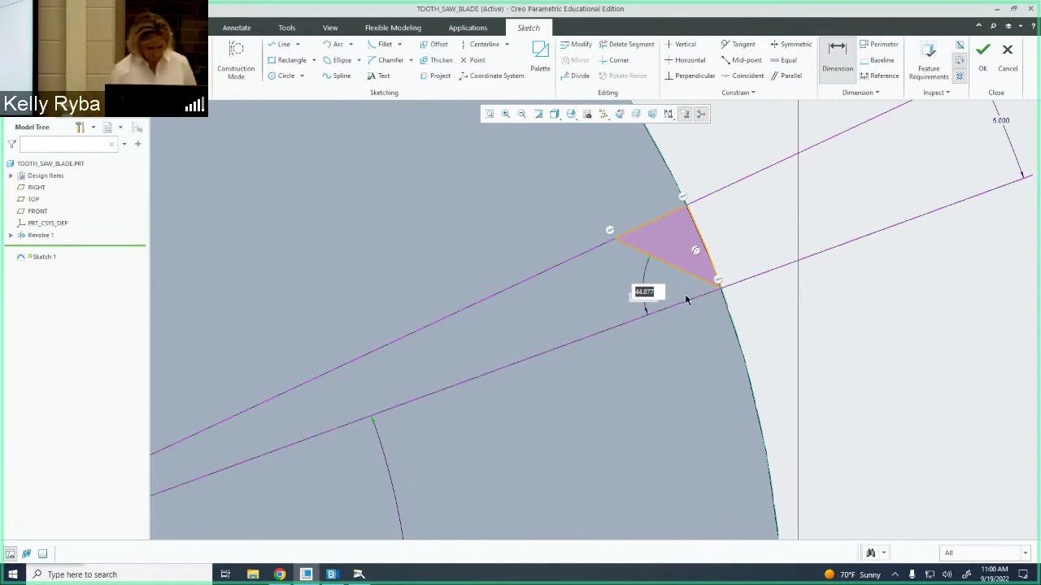
type("55")
key("Return")
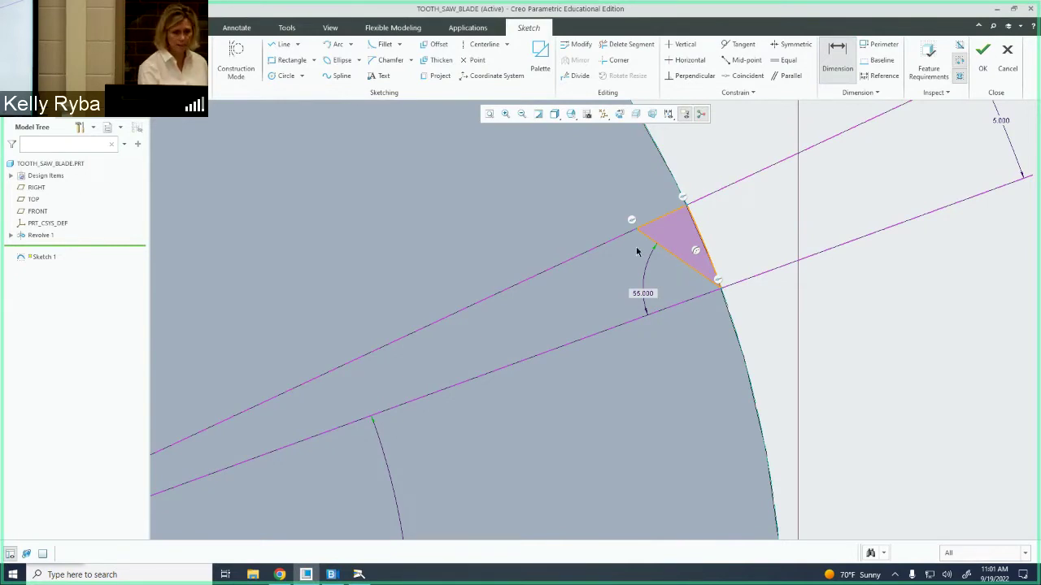
Check the tooth sketch against the feature requirements and finish the sketch.
scroll(712, 245, "up", 2)
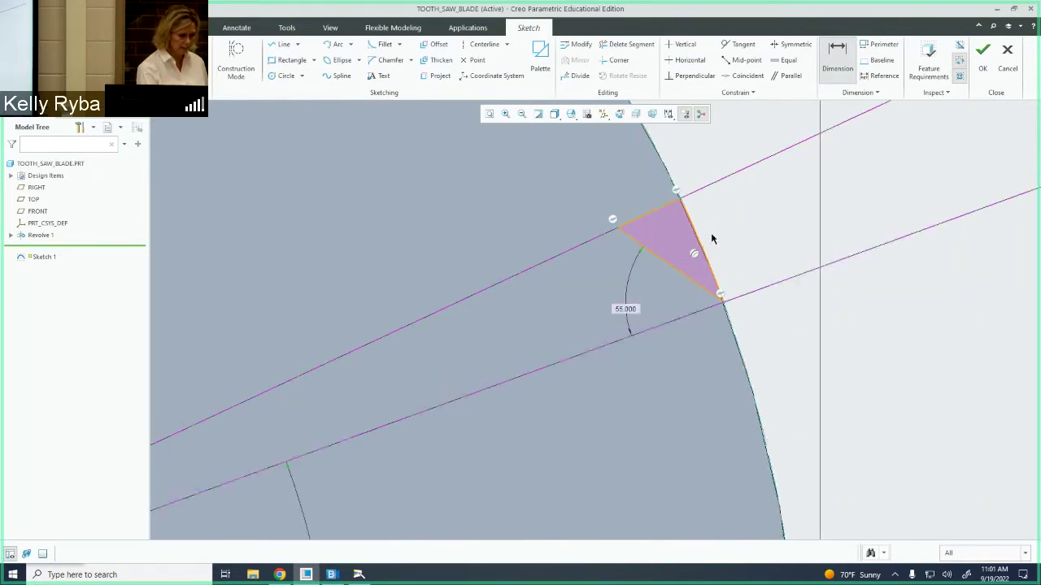
scroll(713, 242, "up", 1)
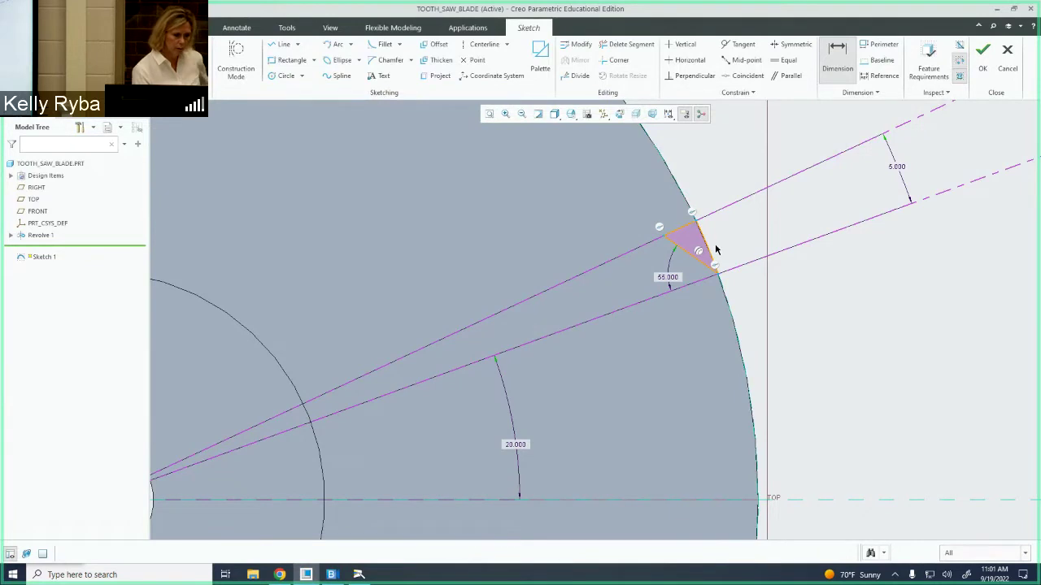
left_click(928, 72)
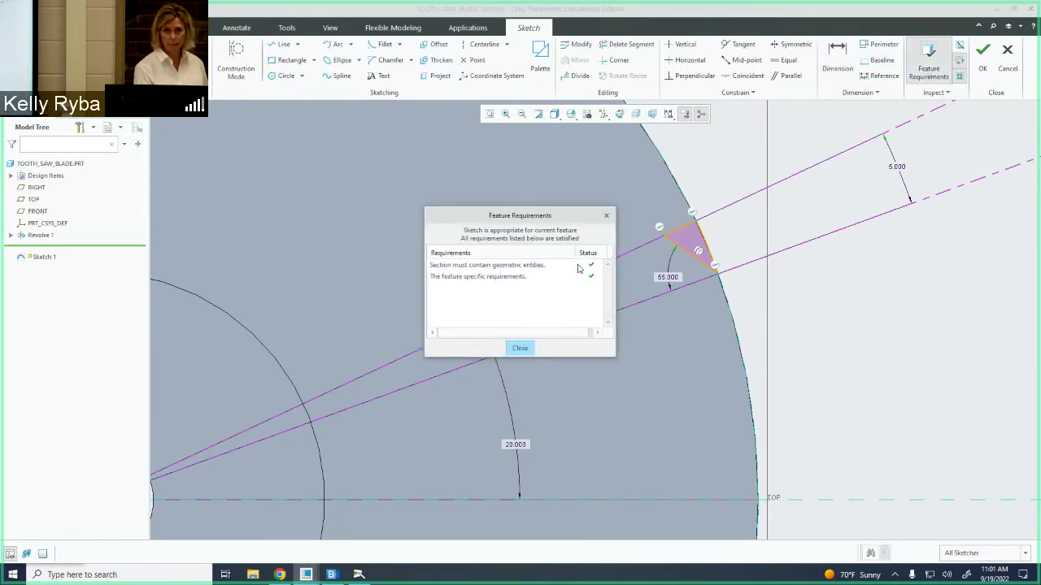
left_click(531, 349)
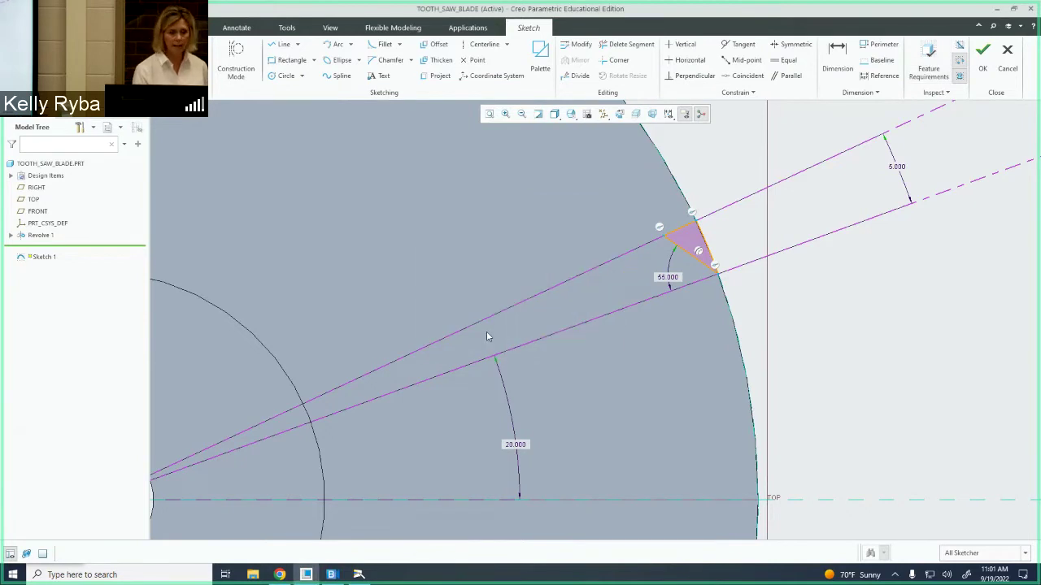
left_click(983, 65)
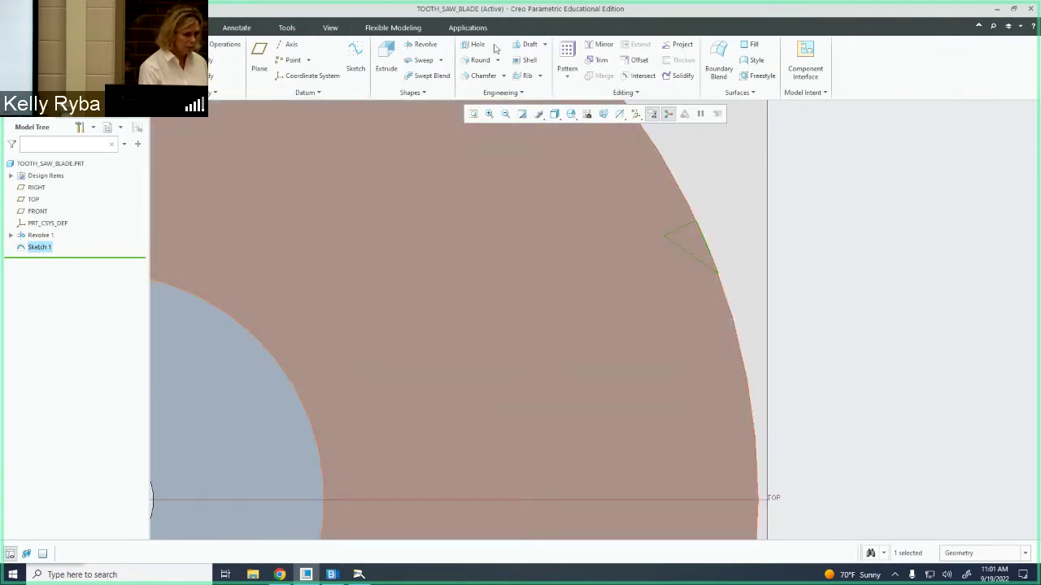
Extrude the tooth sketch as a material-removing cut through the whole blade.
left_click(391, 68)
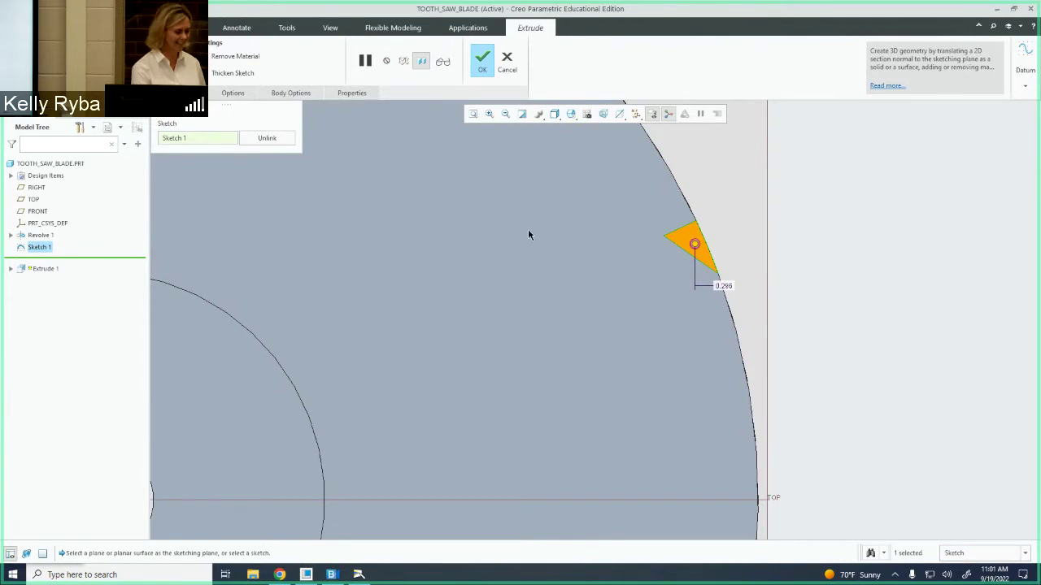
middle_click_drag(675, 267, 703, 275)
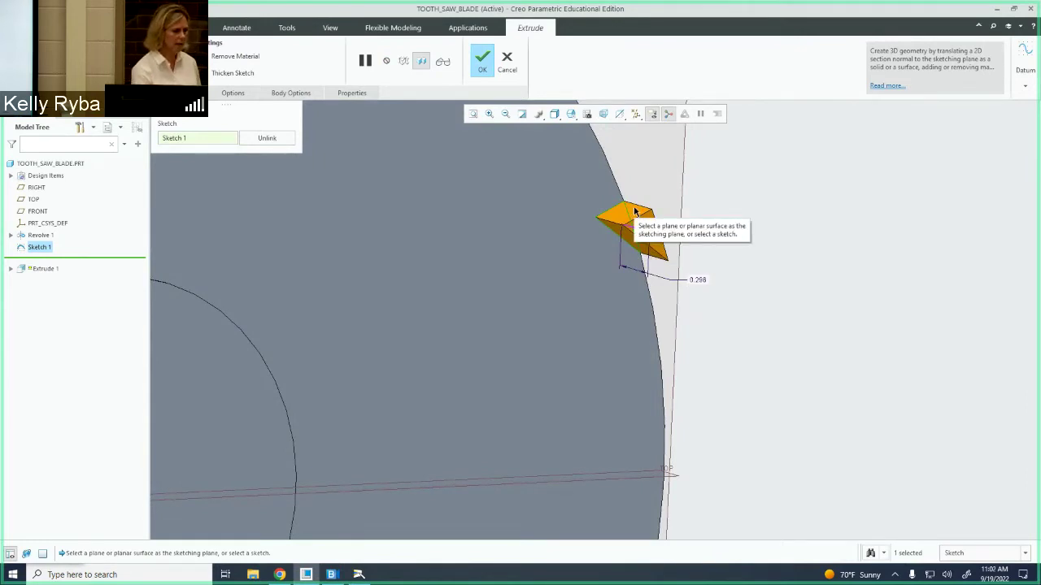
left_click(219, 57)
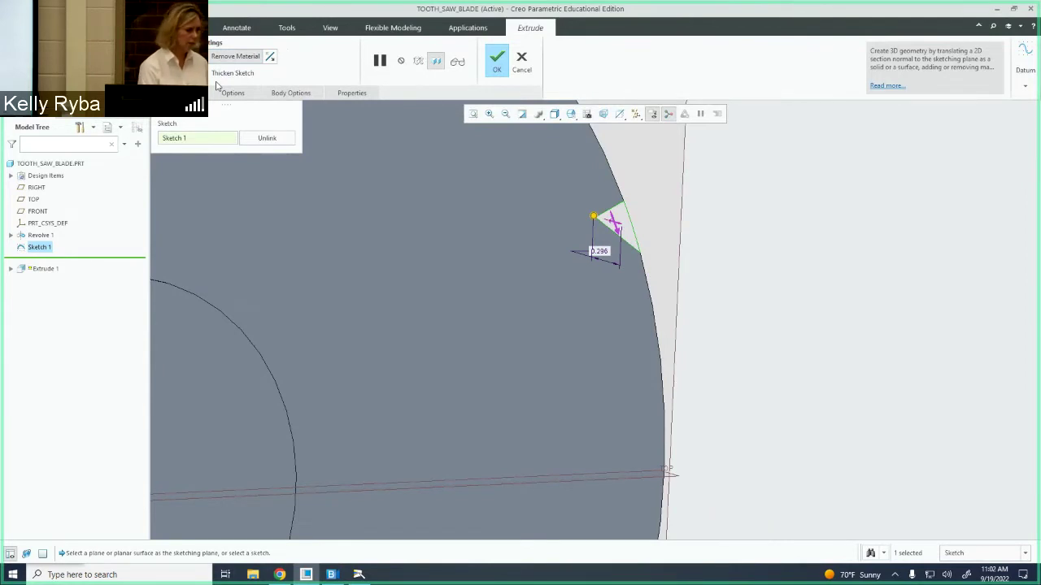
left_click(65, 57)
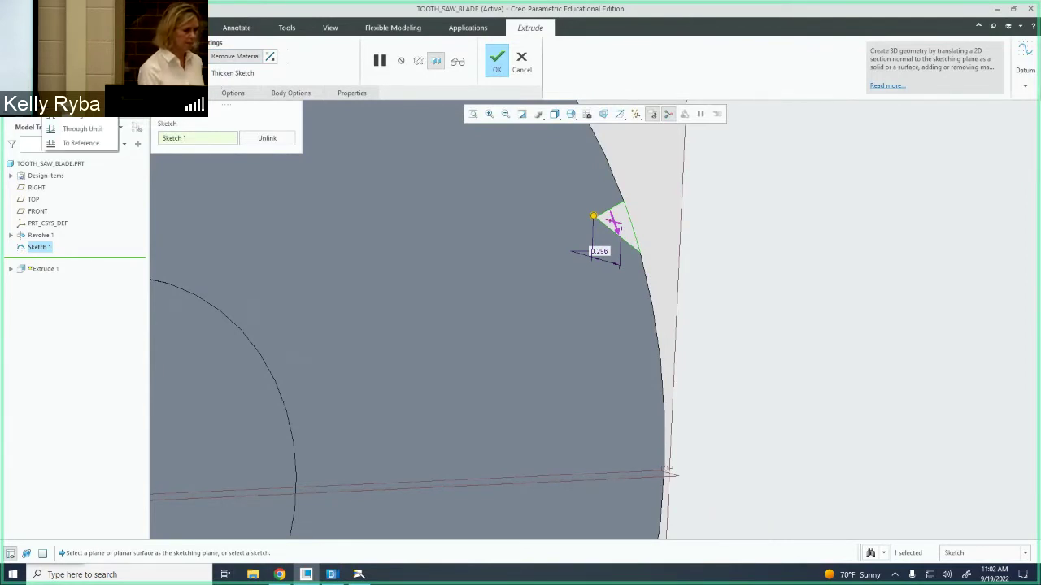
left_click(96, 118)
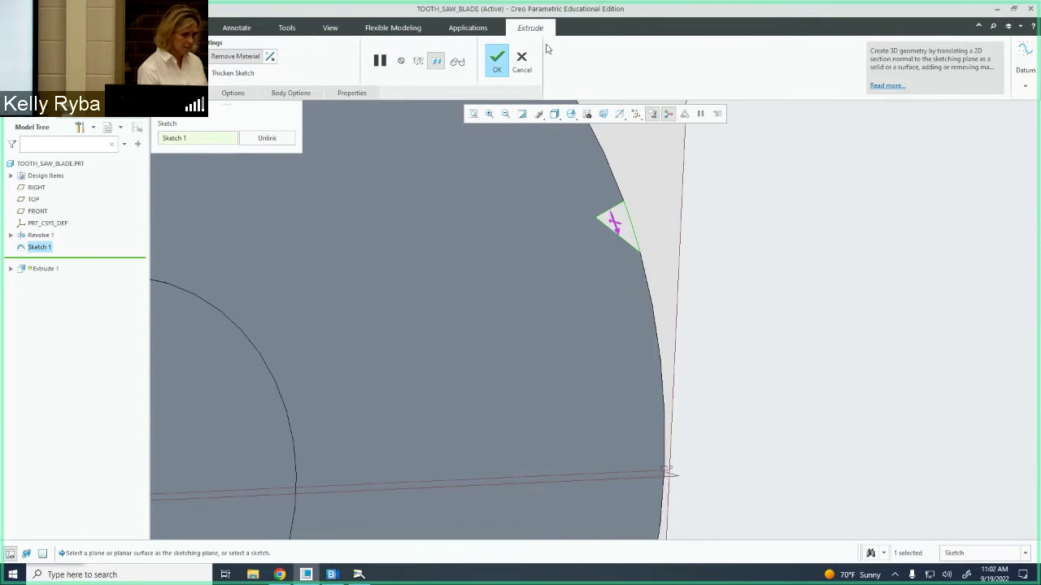
mouse_move(524, 179)
middle_mouse_down()
mouse_move(548, 212)
mouse_move(528, 179)
middle_mouse_up()
middle_click(528, 128)
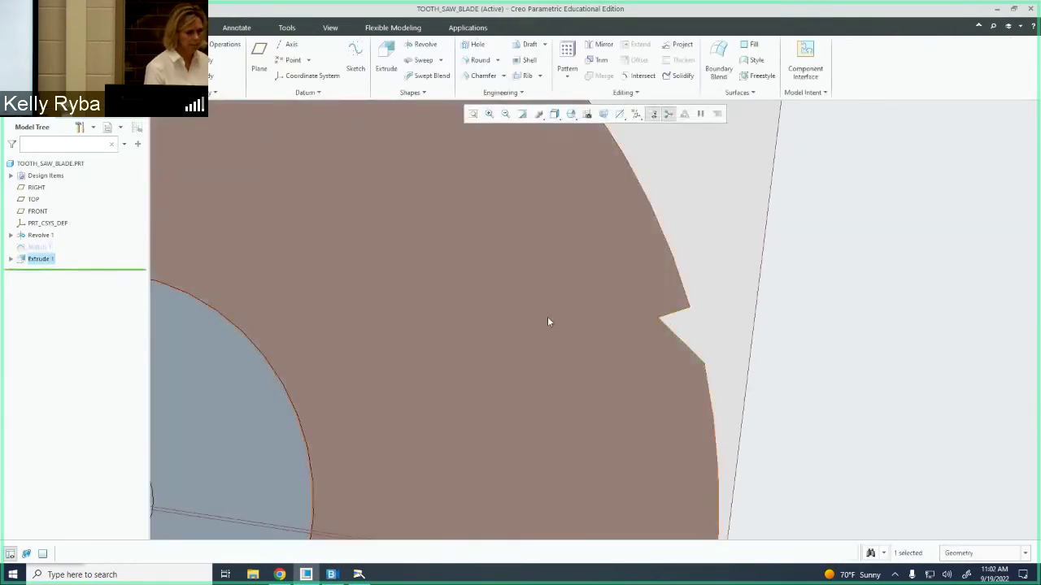
Start a pattern of the extruded tooth cut and set the pattern type to Axis.
scroll(570, 297, "down", 3)
scroll(548, 318, "up", 6)
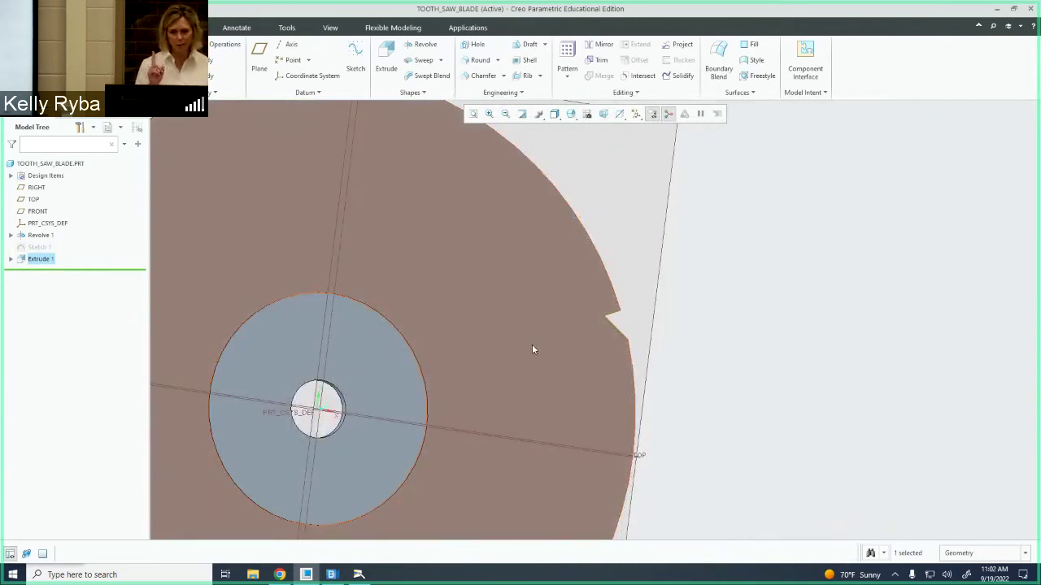
middle_click_drag(596, 311, 783, 291, "shift")
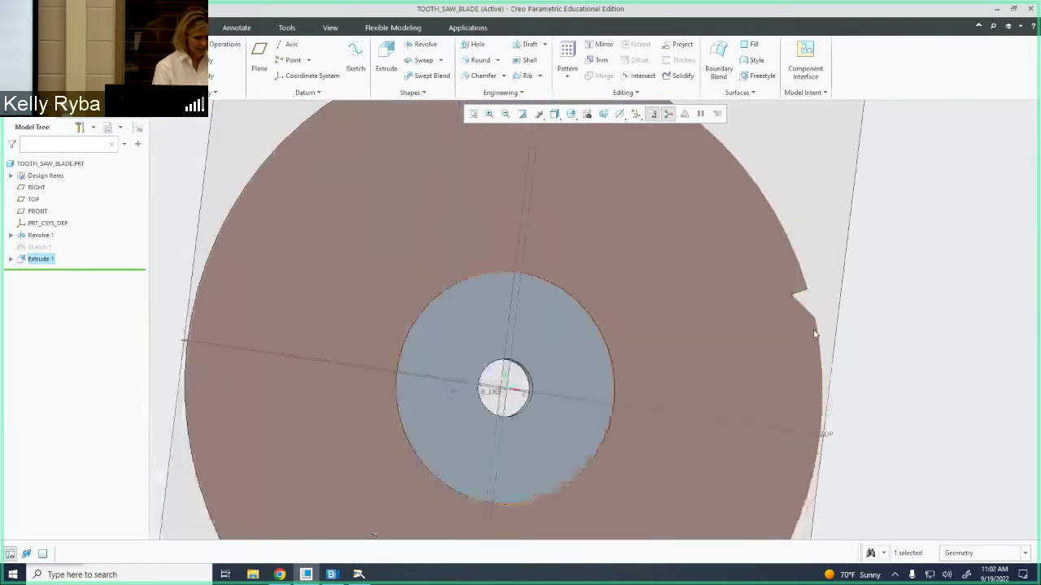
scroll(815, 333, "down", 2)
middle_click_drag(745, 377, 724, 369)
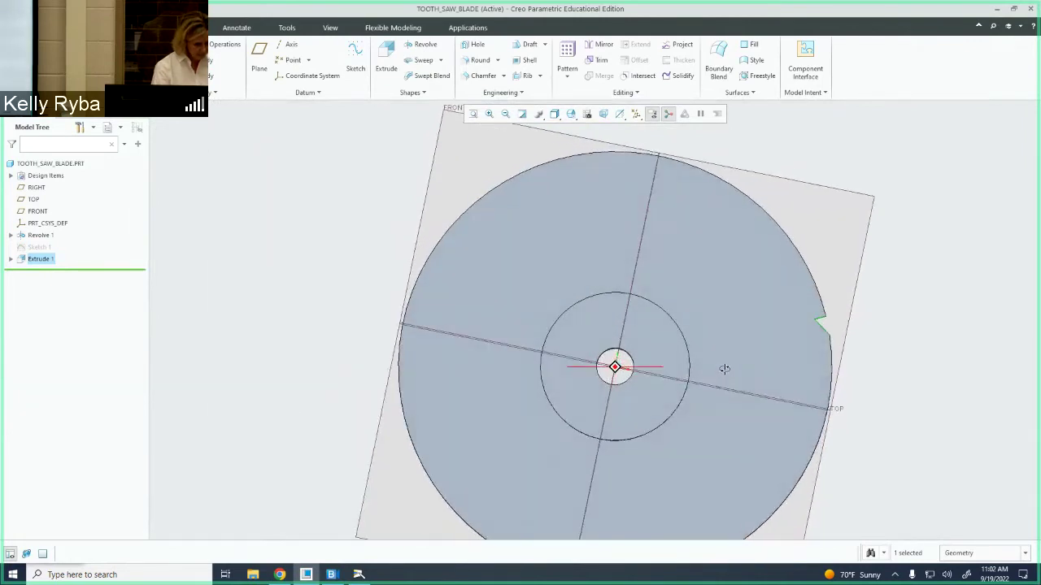
scroll(732, 372, "down", 3)
scroll(760, 388, "up", 2)
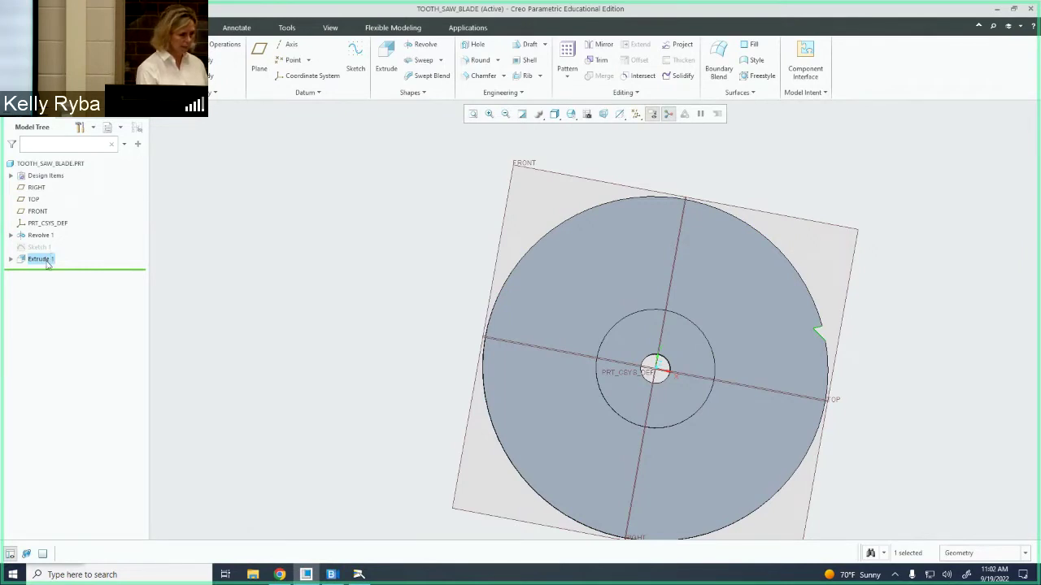
left_click(568, 54)
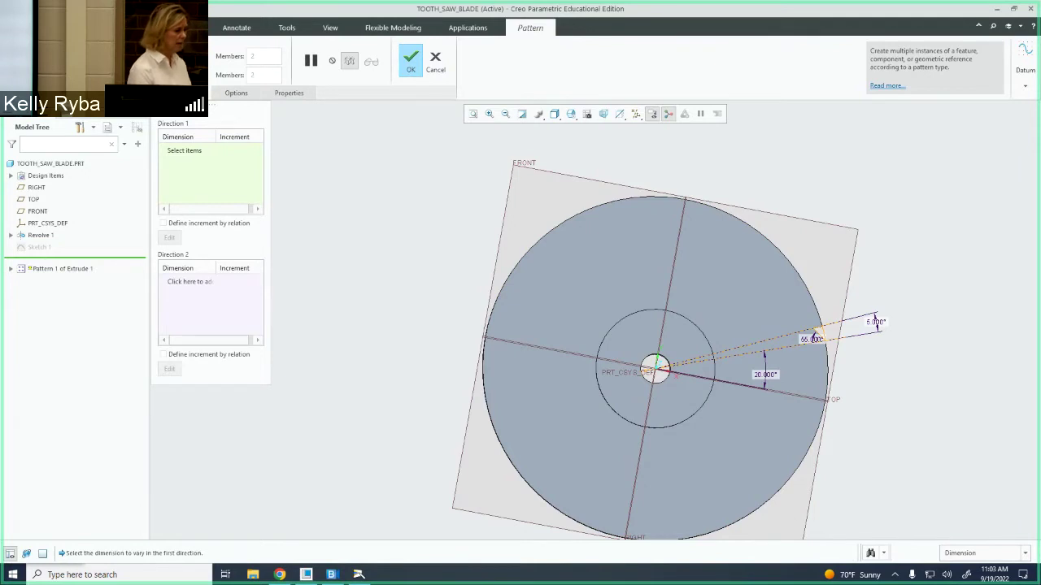
left_click(49, 61)
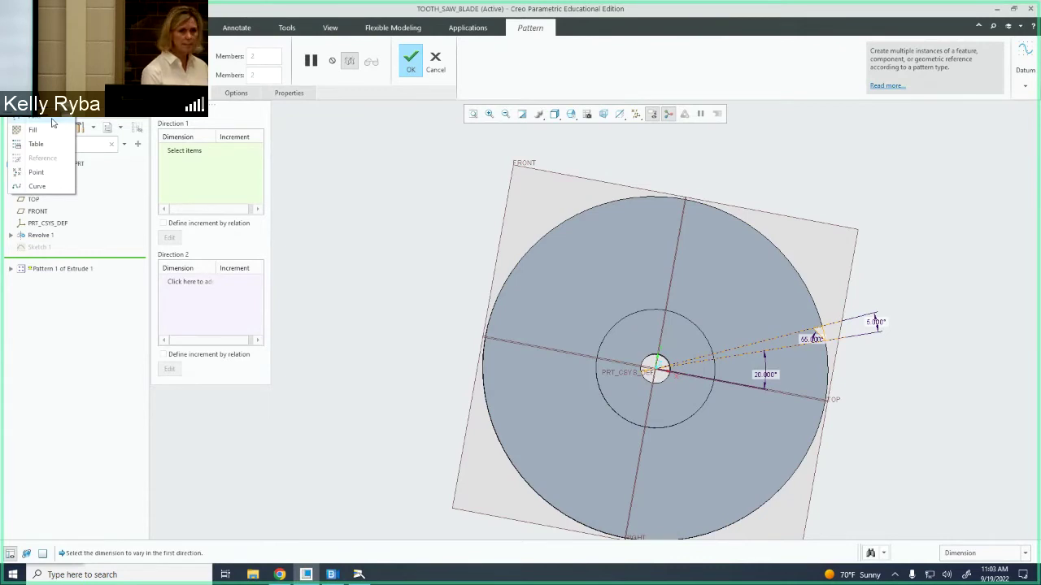
left_click(52, 122)
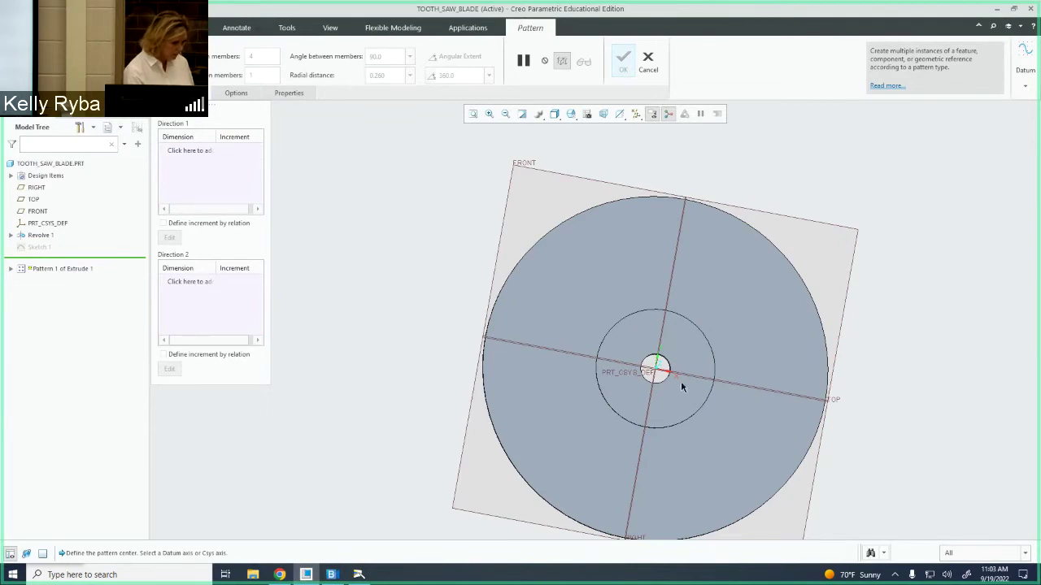
Pick the Z axis of the default coordinate system in the bore as the pattern center.
scroll(655, 372, "down", 8)
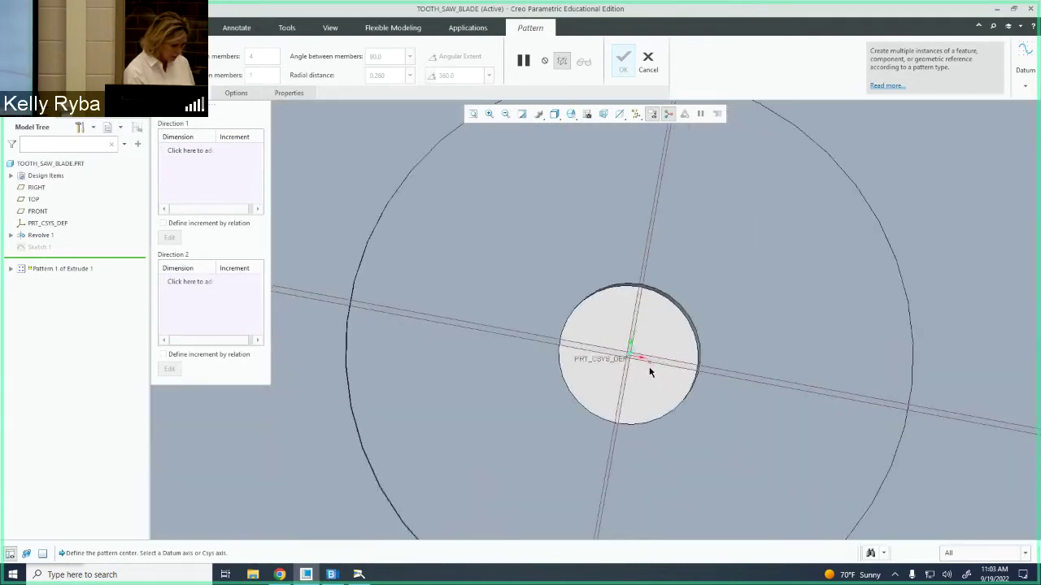
scroll(626, 358, "down", 2)
mouse_move(625, 327)
middle_mouse_down()
mouse_move(597, 344)
mouse_move(609, 357)
middle_mouse_up()
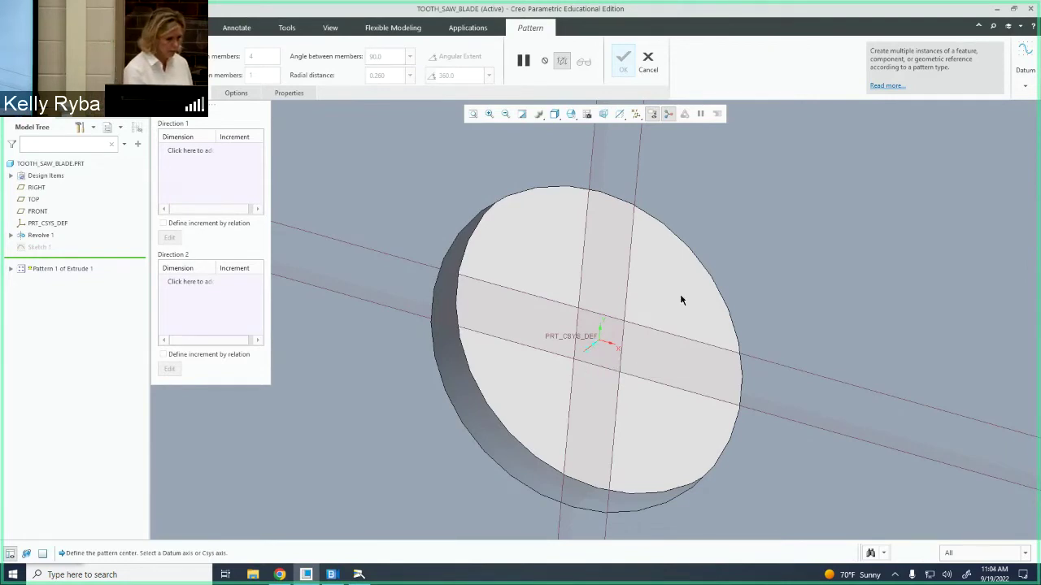
left_click(594, 349)
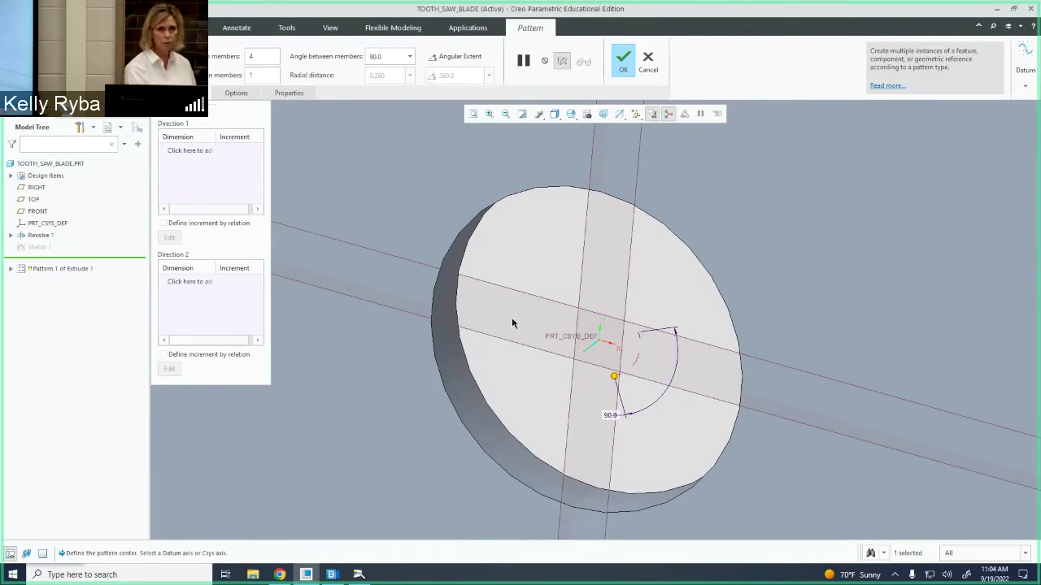
Set the number of members in the axis pattern of the tooth cut to 72.
scroll(488, 305, "up", 2)
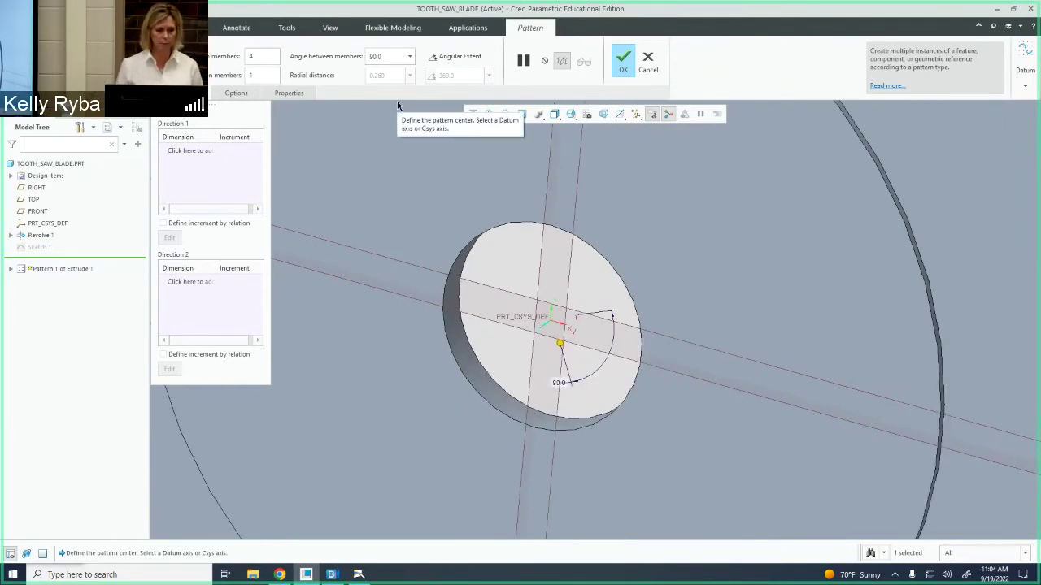
scroll(515, 233, "down", 2)
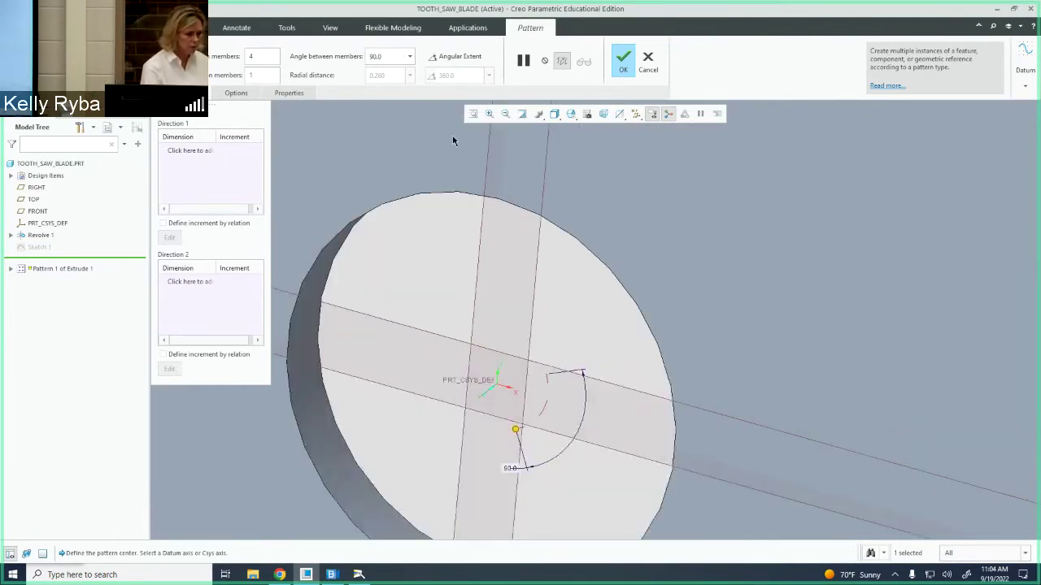
left_click(472, 114)
key("ctrl+d")
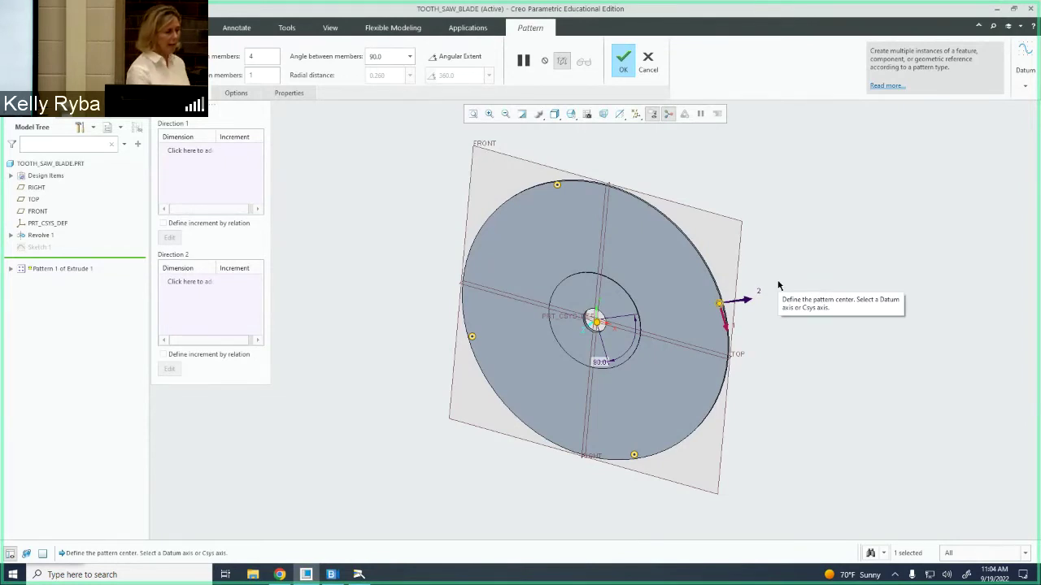
left_click(263, 56)
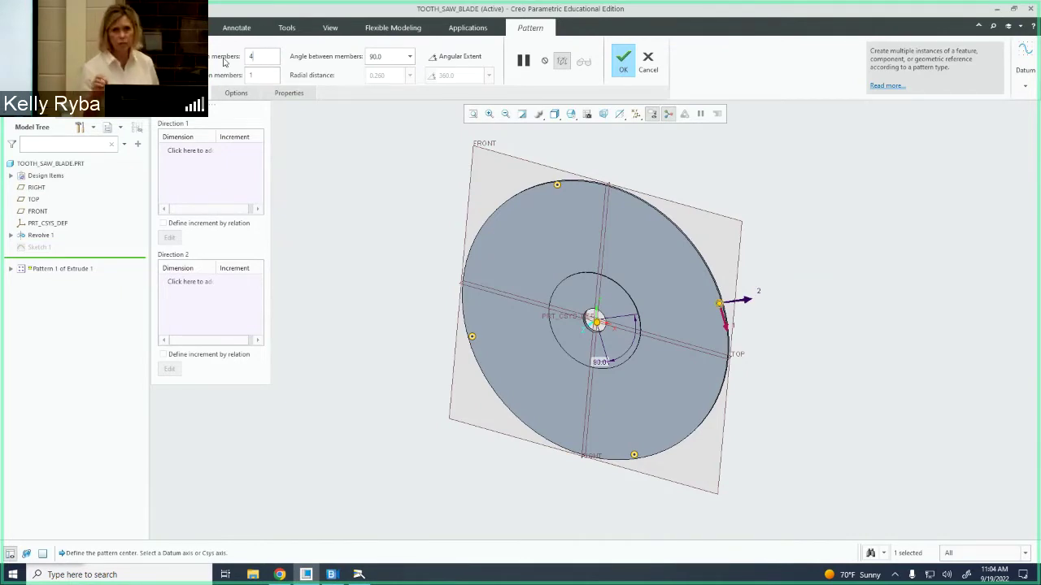
left_click_drag(277, 55, 245, 56)
type("72")
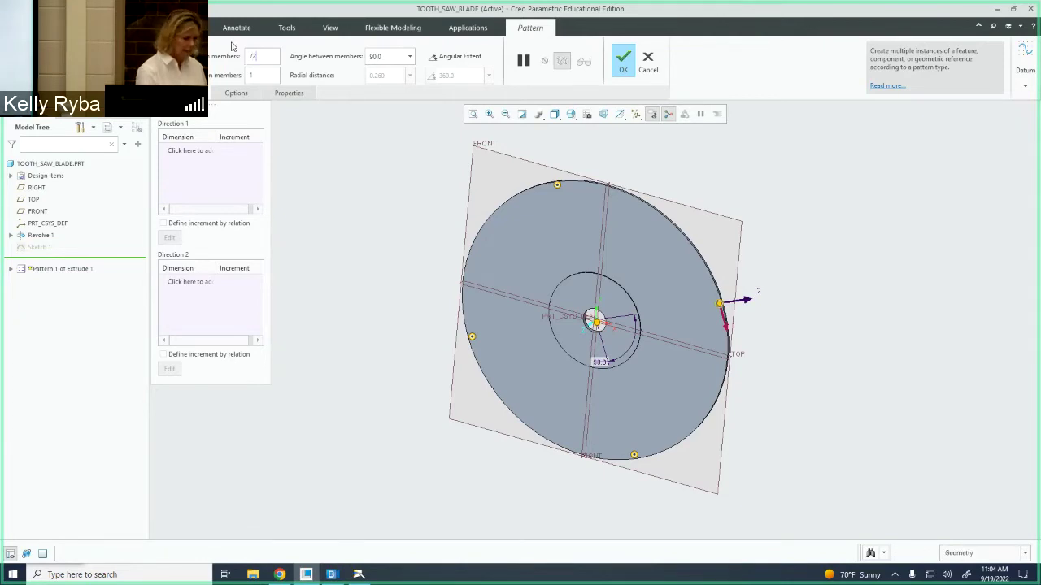
Set the angle between the pattern members to 5 degrees and complete the tooth pattern.
double_click(389, 58)
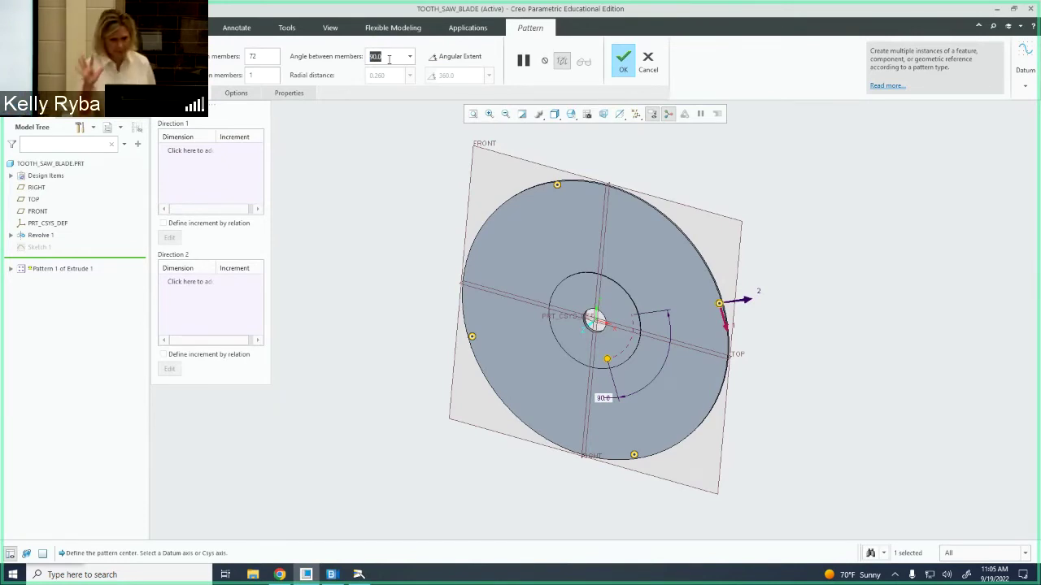
type("5")
key("Return")
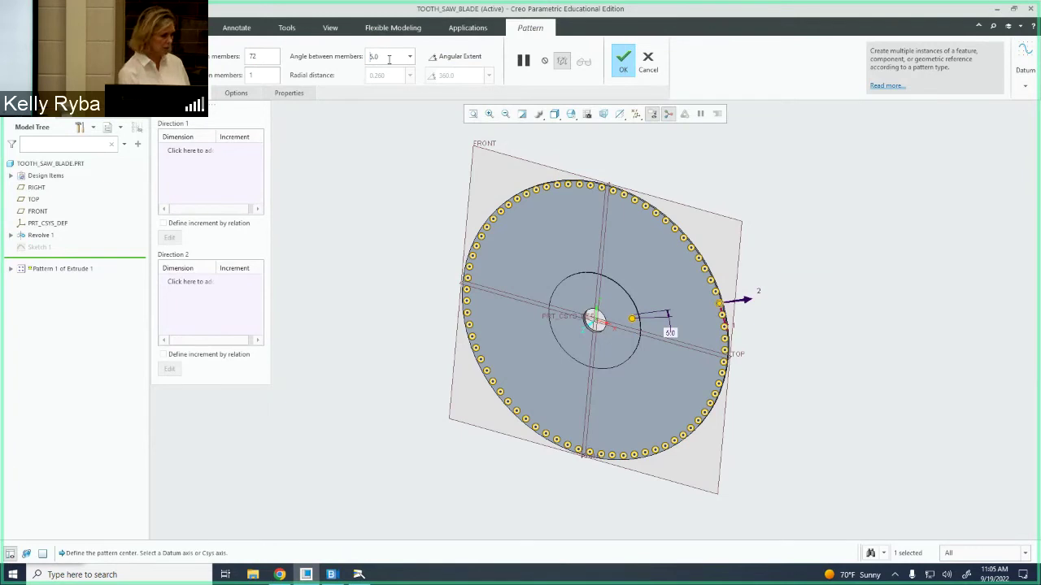
left_click(625, 69)
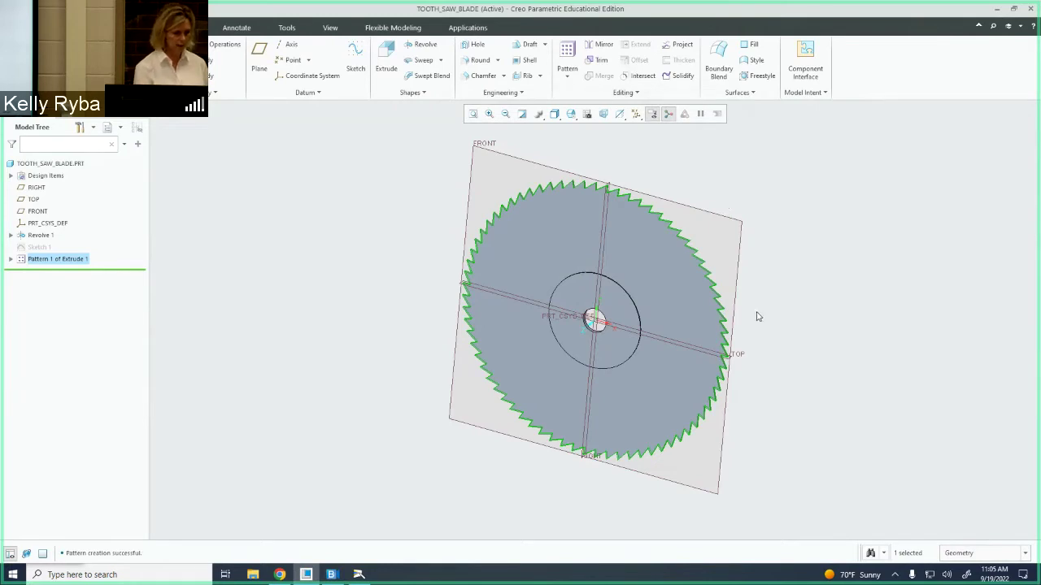
middle_click_drag(756, 314, 781, 292)
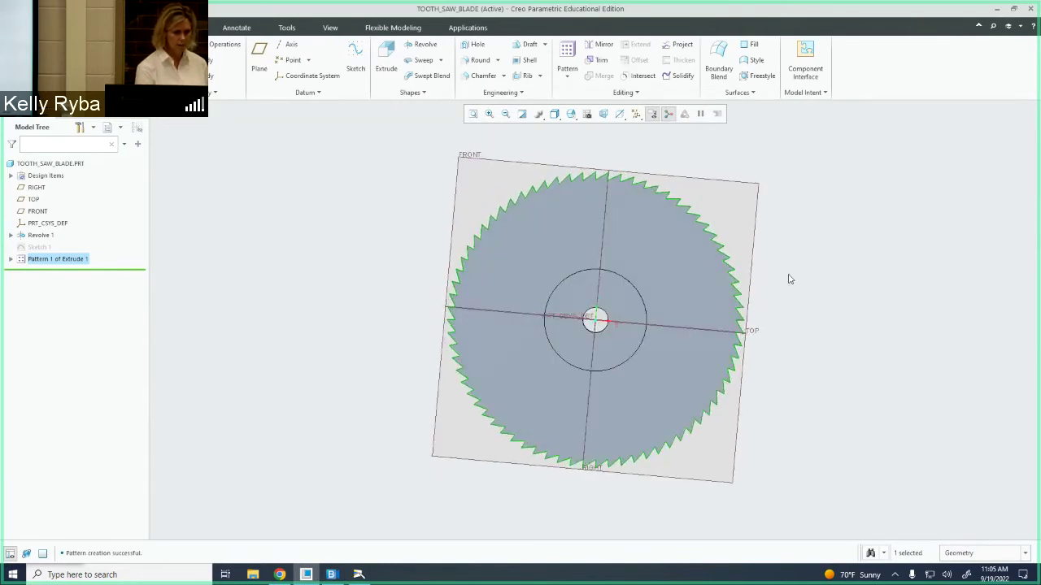
left_click(788, 301)
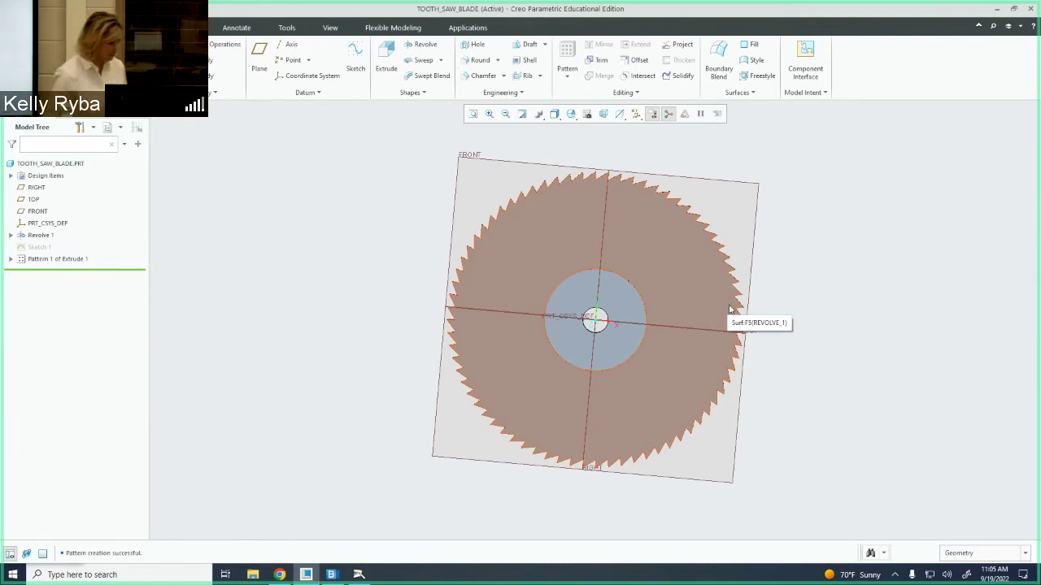
Switch to the document camera to read the textbook's Patterns Practice (Axial) pages, and return to Creo.
left_click(305, 576)
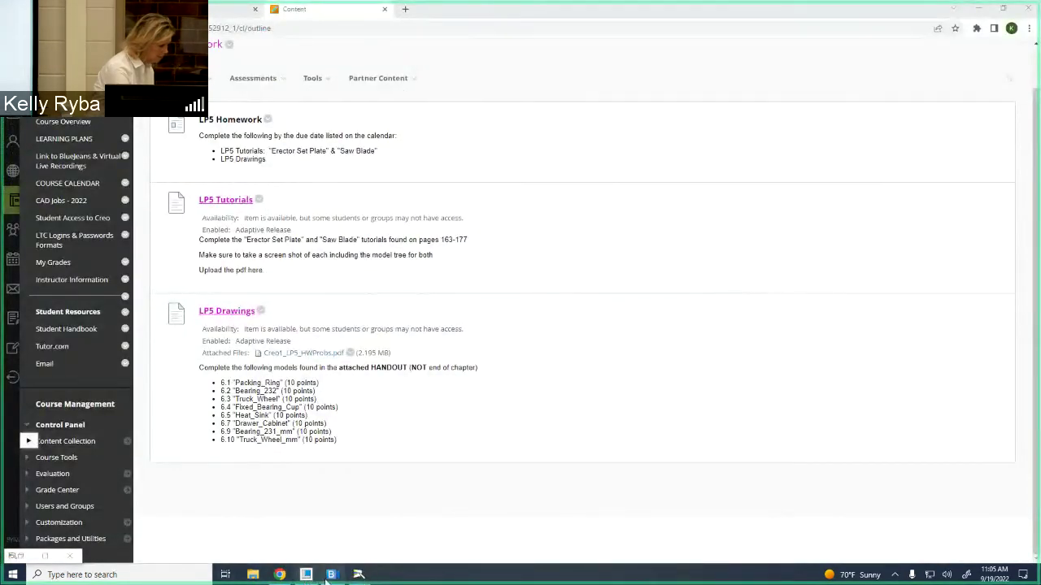
left_click(358, 575)
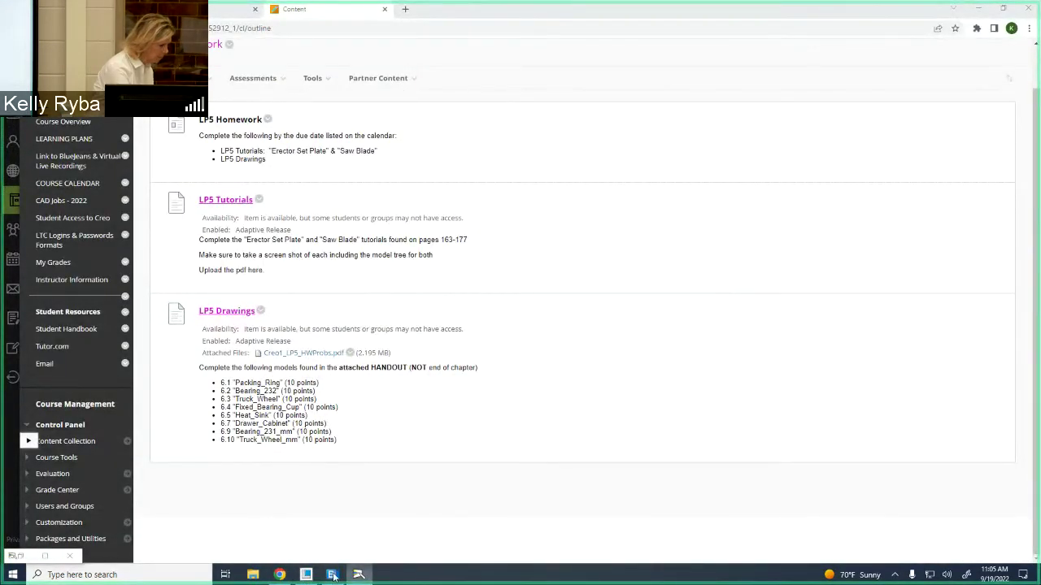
left_click(45, 556)
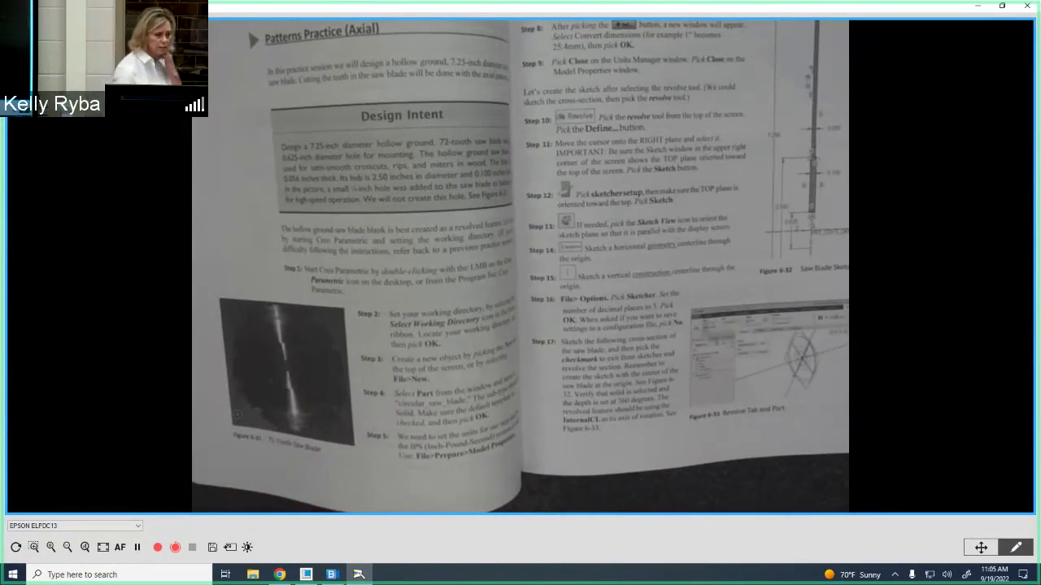
left_click(306, 575)
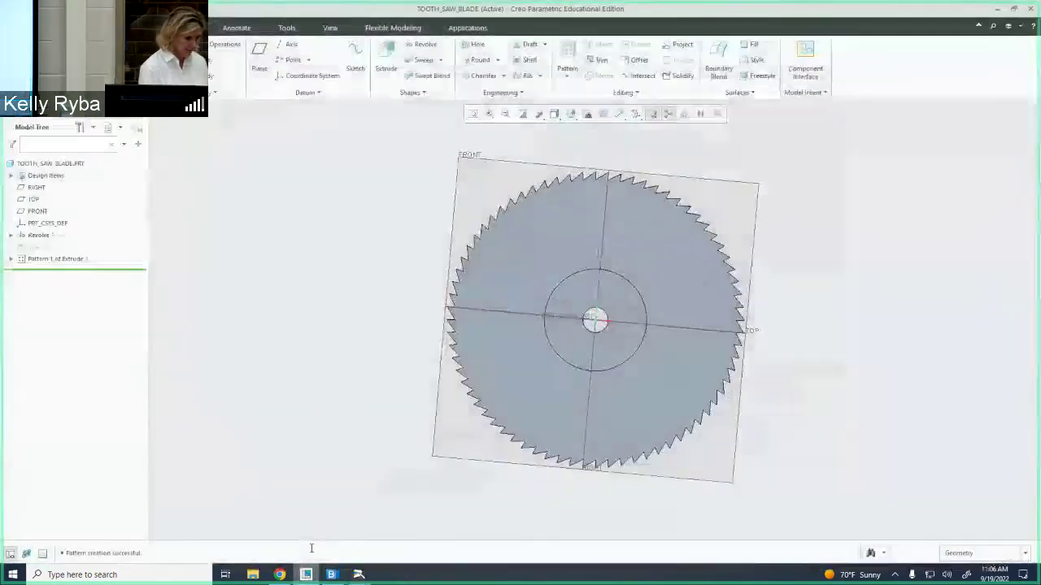
Start a new sketch on the flat outer ring face of the saw blade, keeping the default orientation reference.
scroll(731, 324, "up", 3)
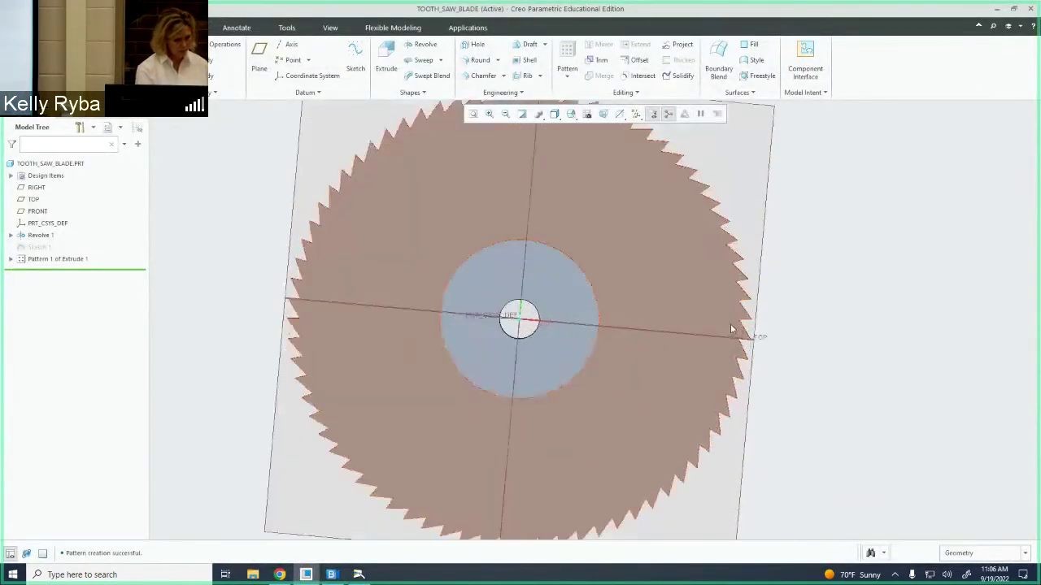
scroll(760, 335, "up", 3)
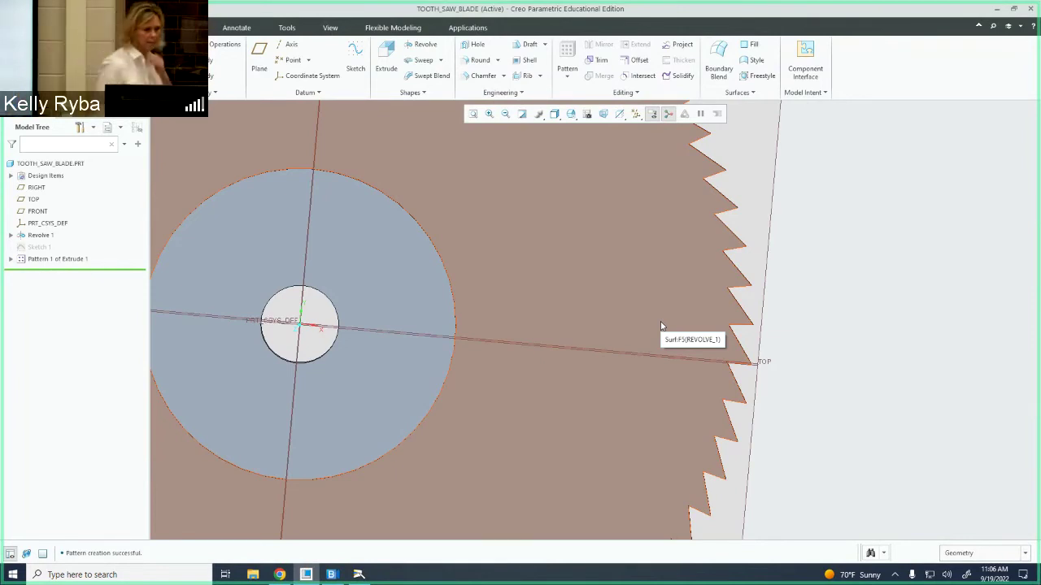
scroll(429, 322, "up", 5)
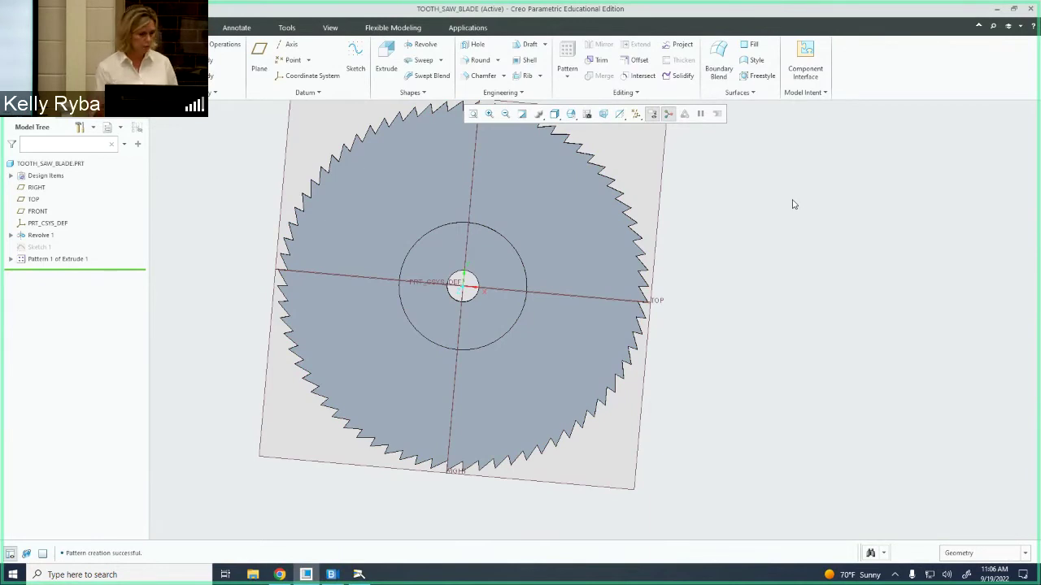
left_click(358, 57)
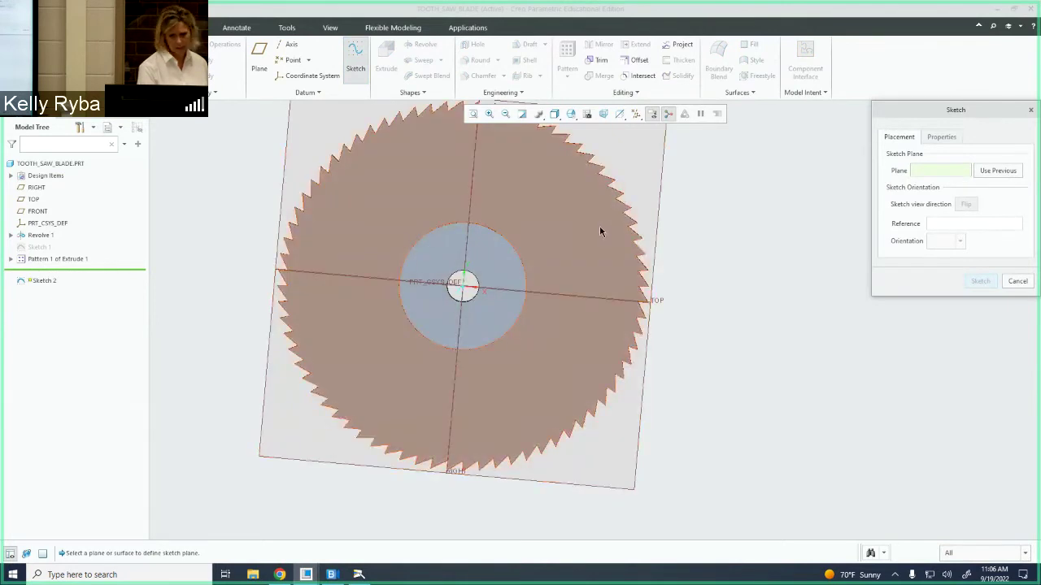
left_click(599, 231)
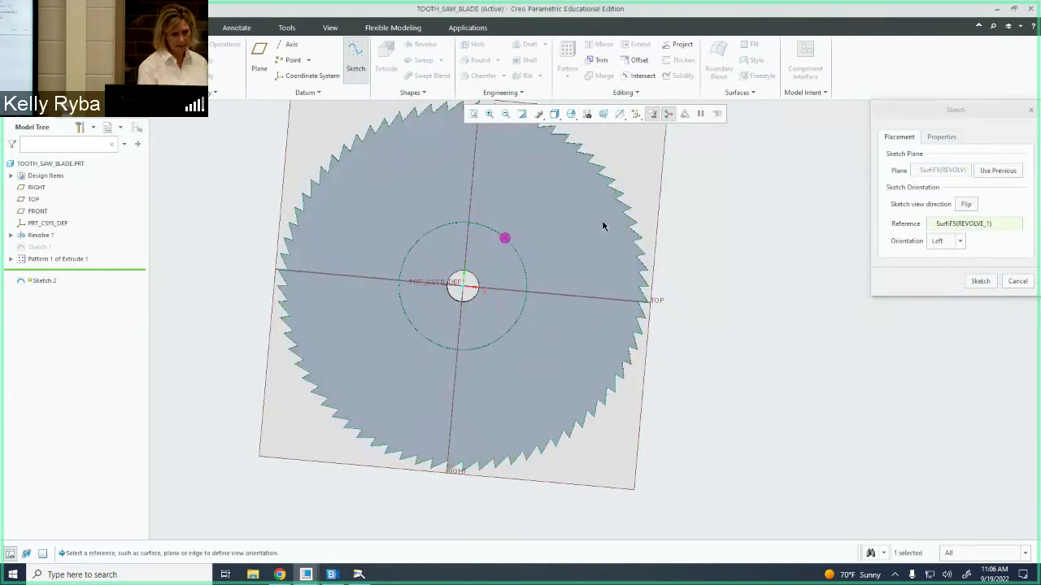
left_click(980, 282)
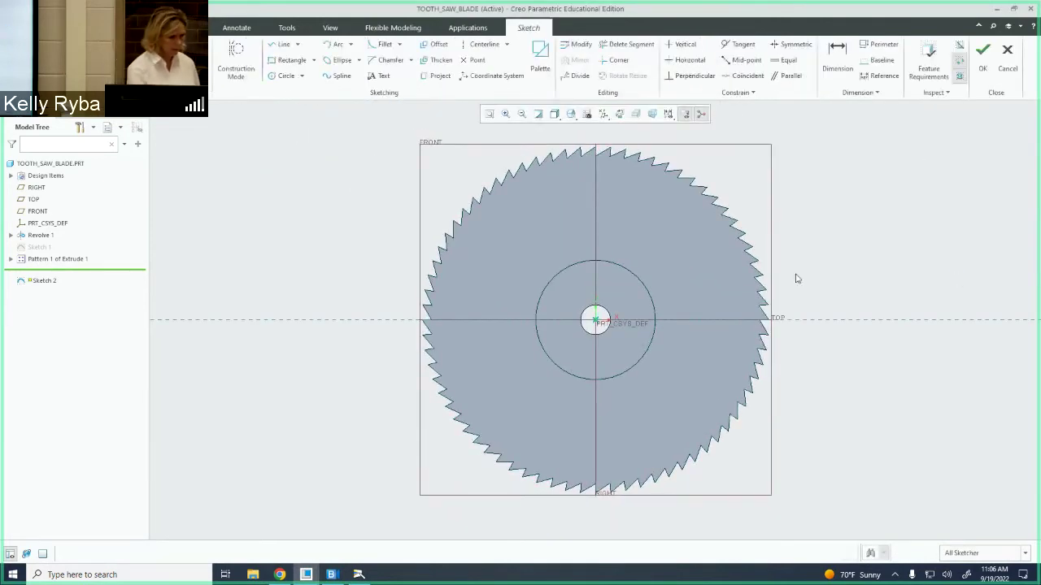
scroll(745, 302, "down", 2)
scroll(743, 278, "down", 2)
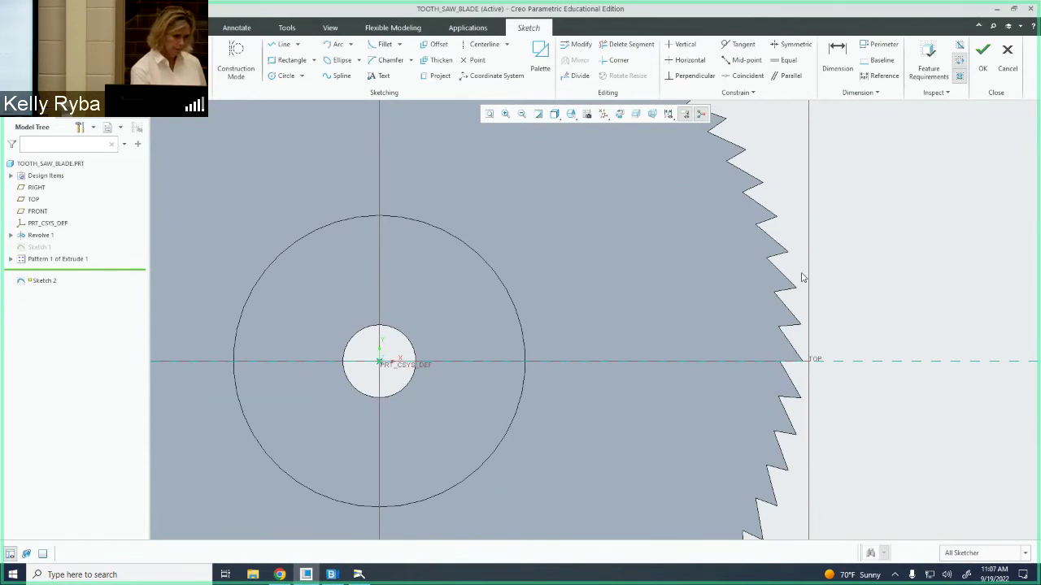
scroll(777, 264, "down", 1)
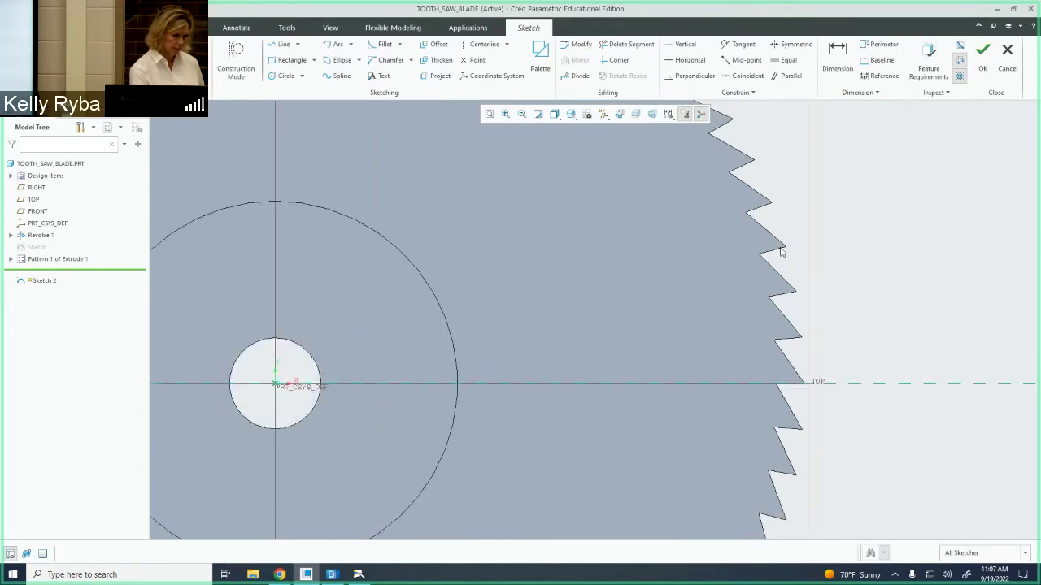